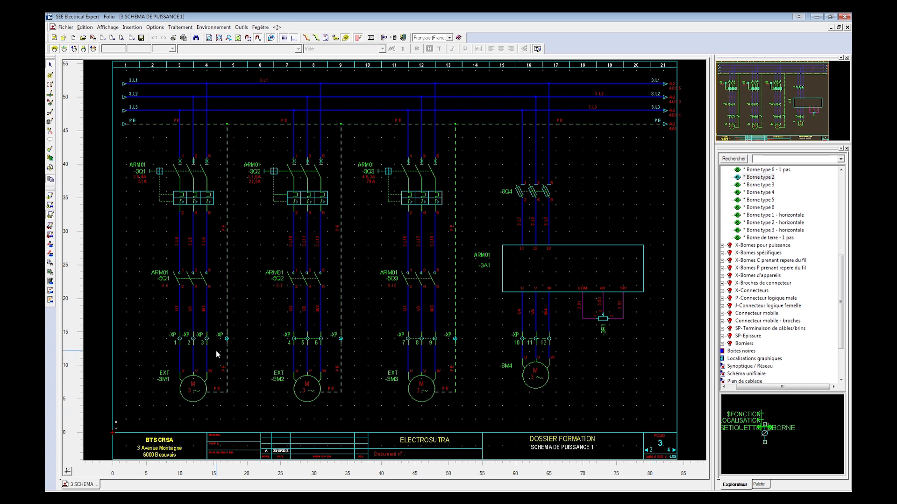
Open the XP terminal strip from terminal 1 in the power schematic and inspect its terminals up close.
right_click(178, 339)
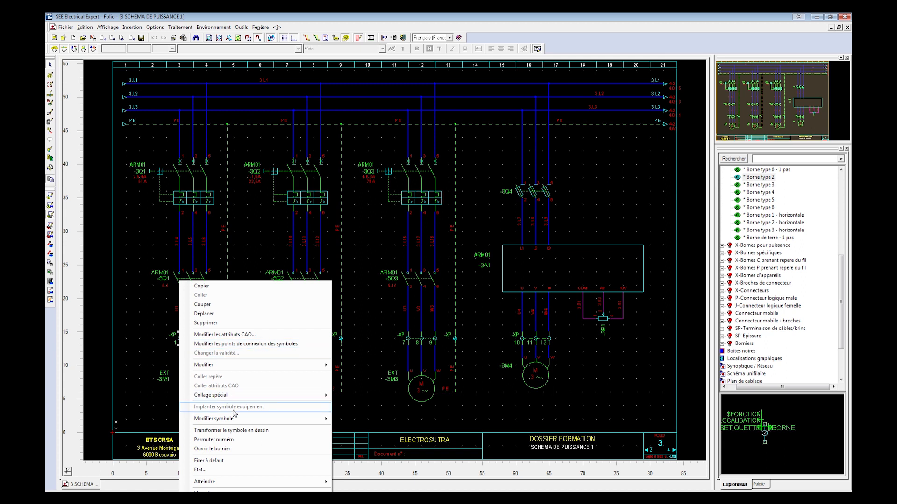
left_click(225, 450)
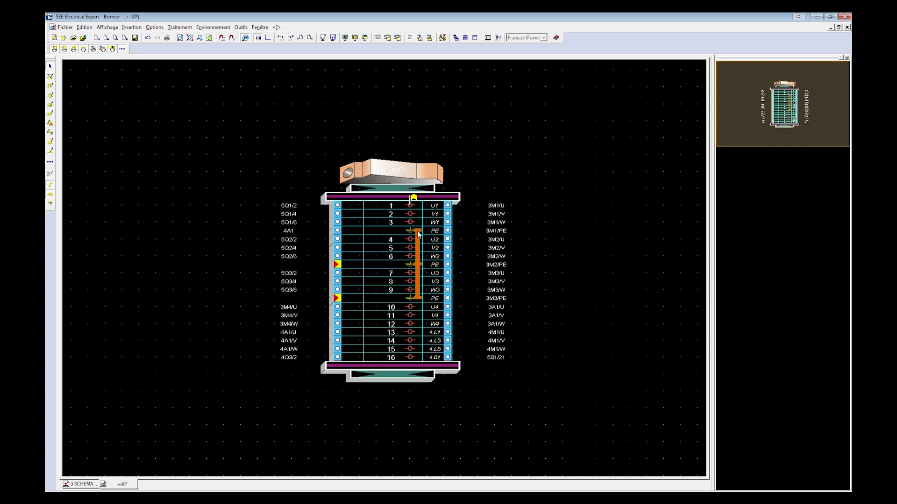
scroll(417, 232, "up", 1)
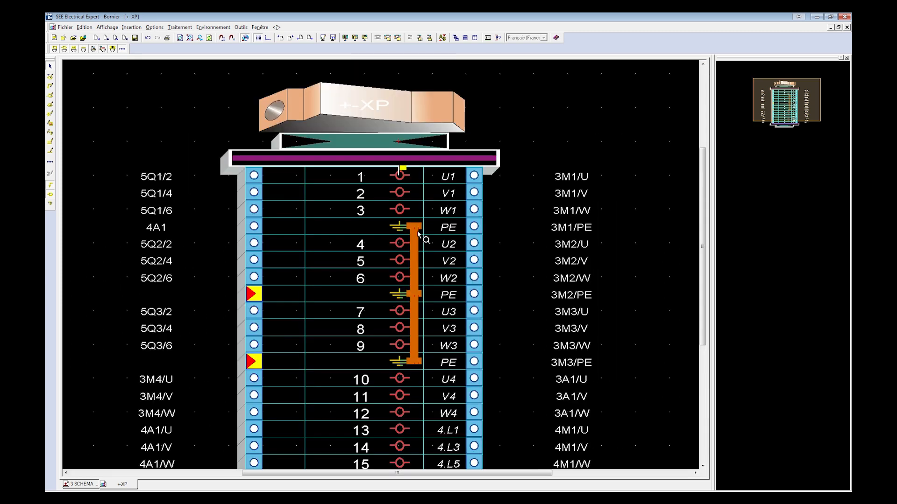
scroll(418, 232, "down", 1)
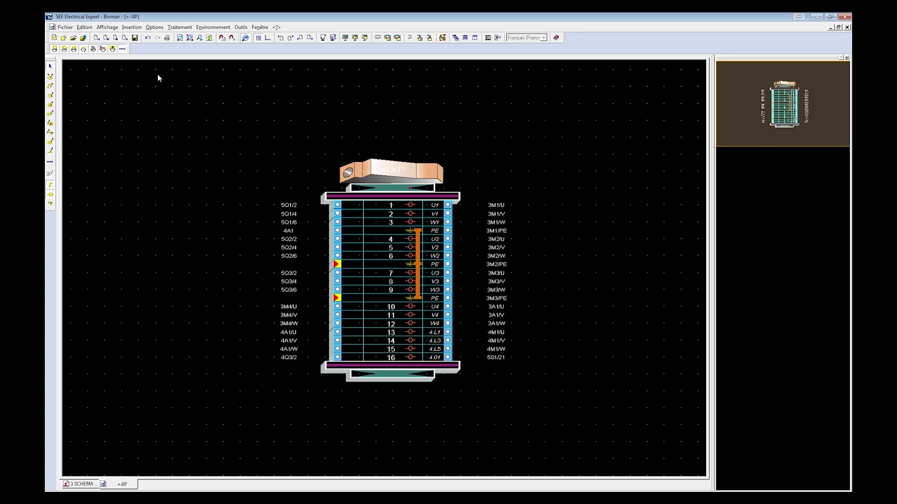
Insert one reserve terminal between terminal 3 and the first PE terminal of the XP strip.
left_click(132, 28)
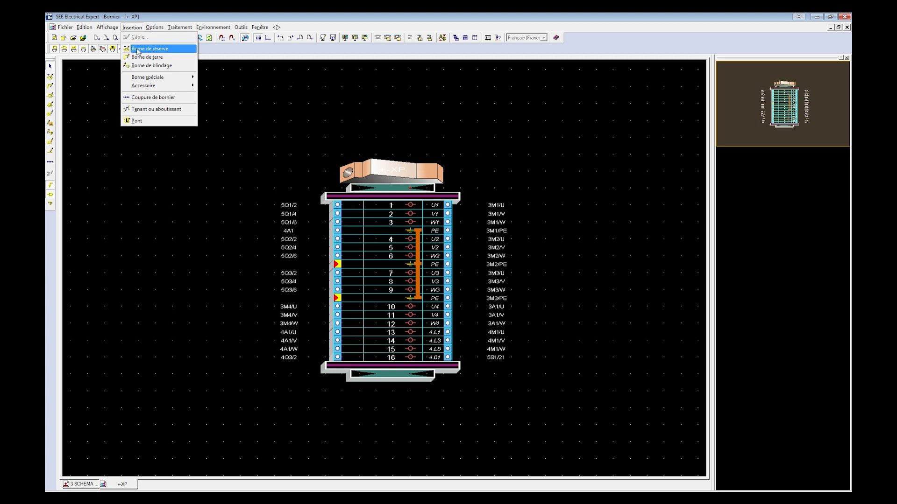
left_click(138, 49)
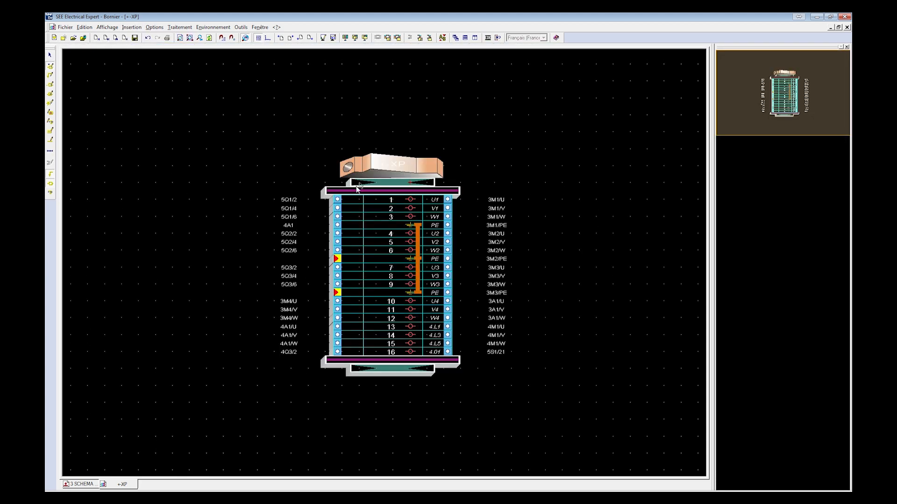
left_click(392, 227)
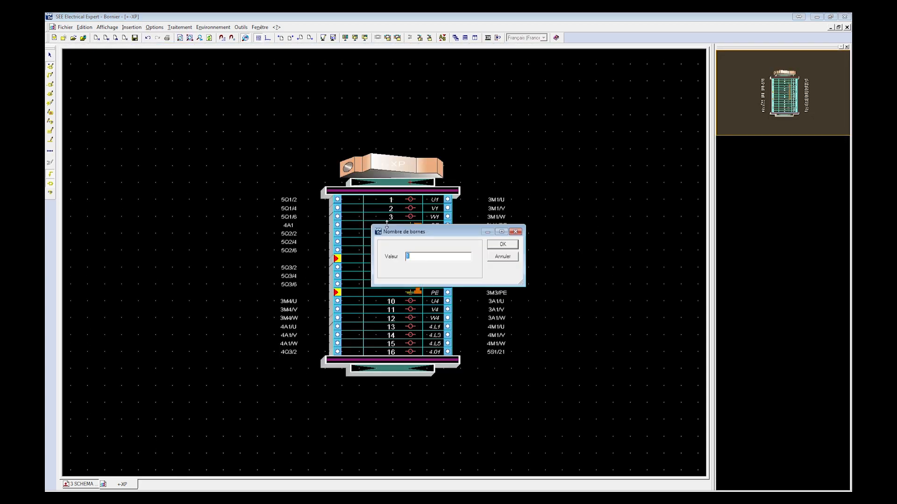
left_click(492, 246)
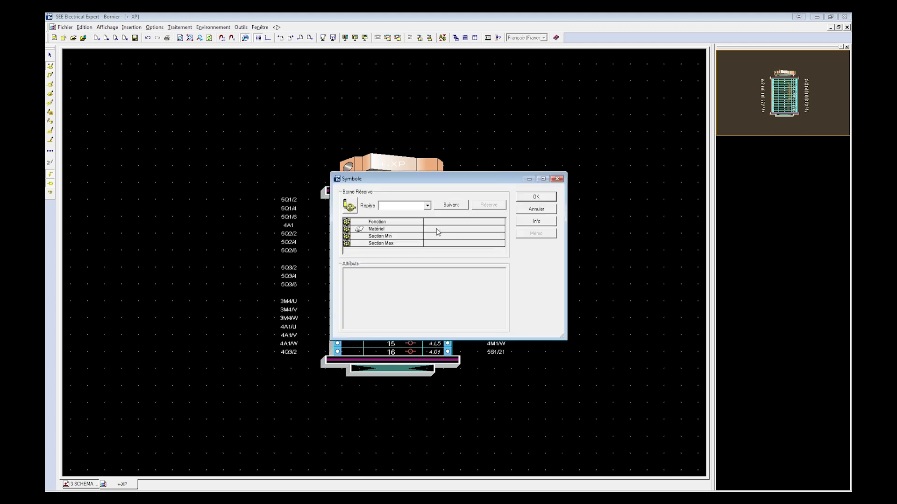
left_click(535, 199)
left_click(371, 221)
left_click(506, 258)
left_click(369, 223)
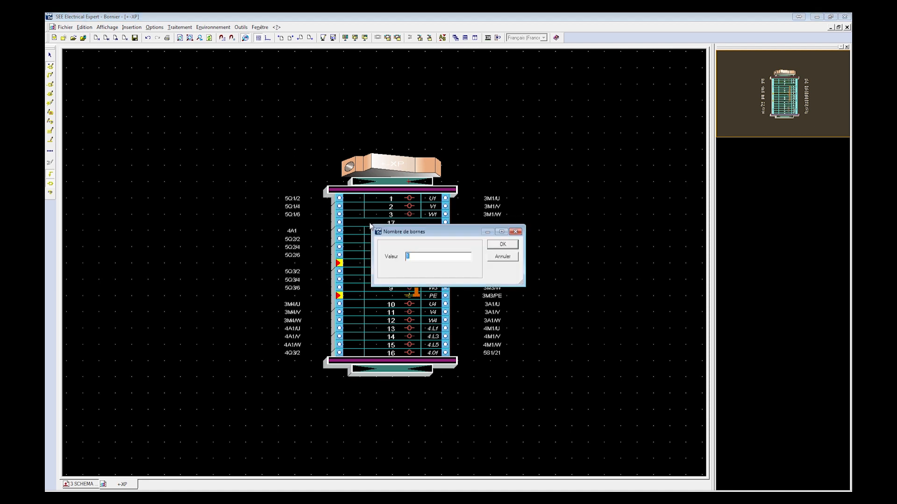
left_click(503, 255)
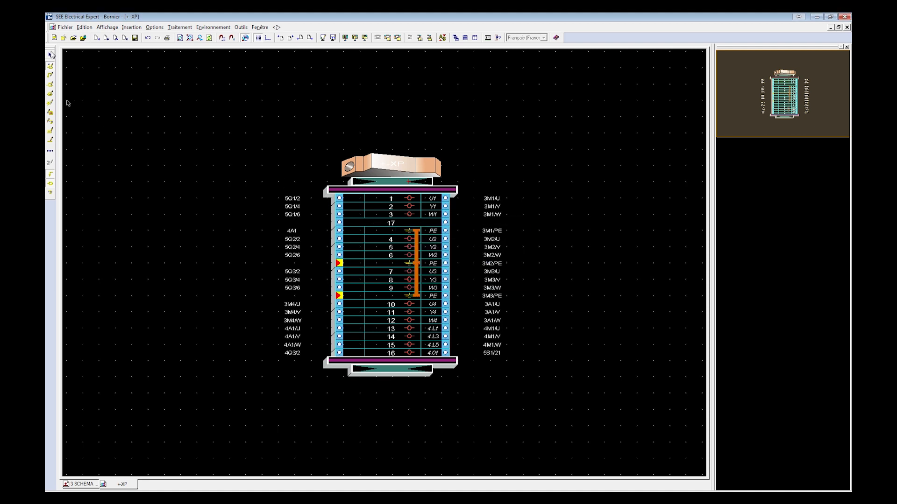
left_click(50, 55)
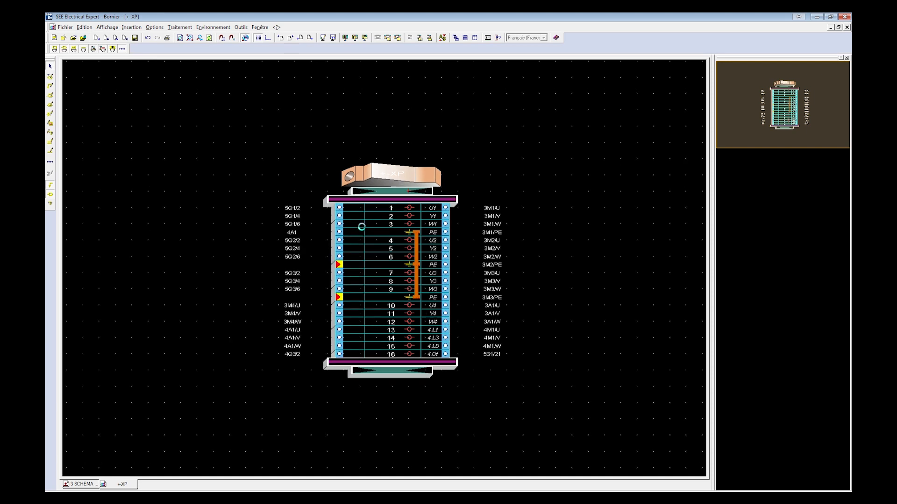
left_click(131, 28)
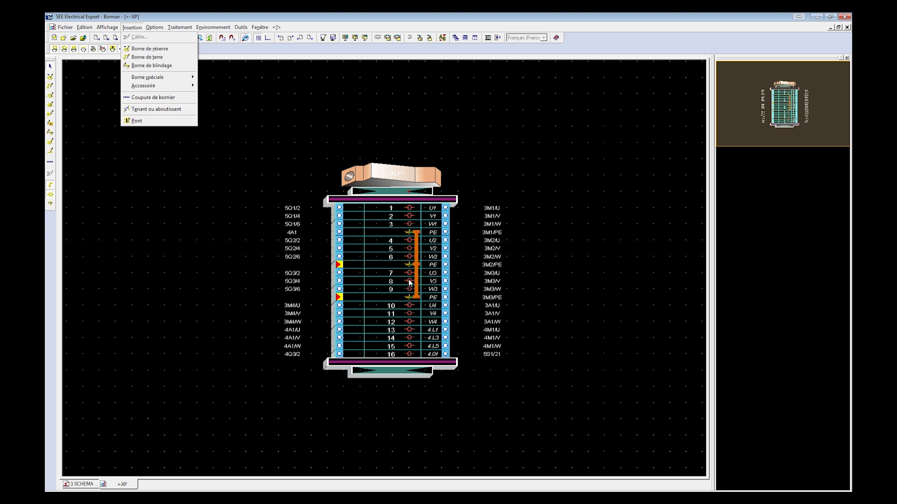
left_click(277, 16)
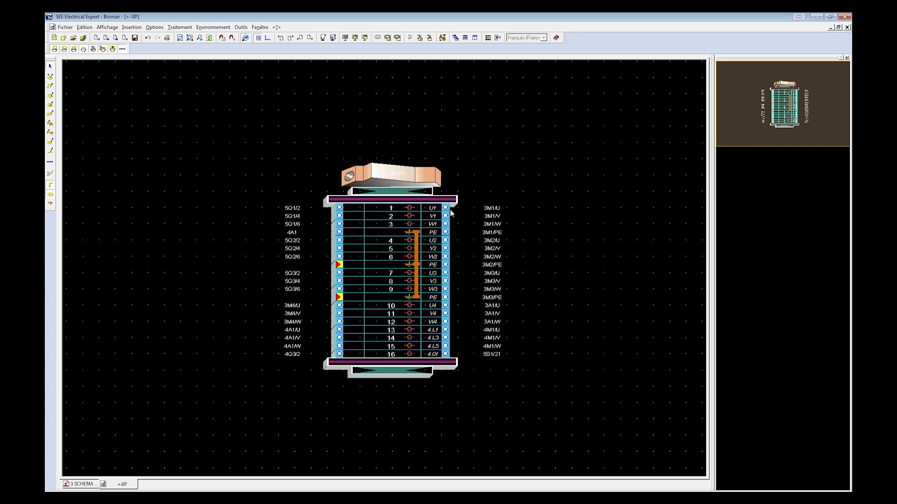
Swap the source and destination connections (tenant and aboutissant) of terminal 1, and swap them back.
right_click(381, 212)
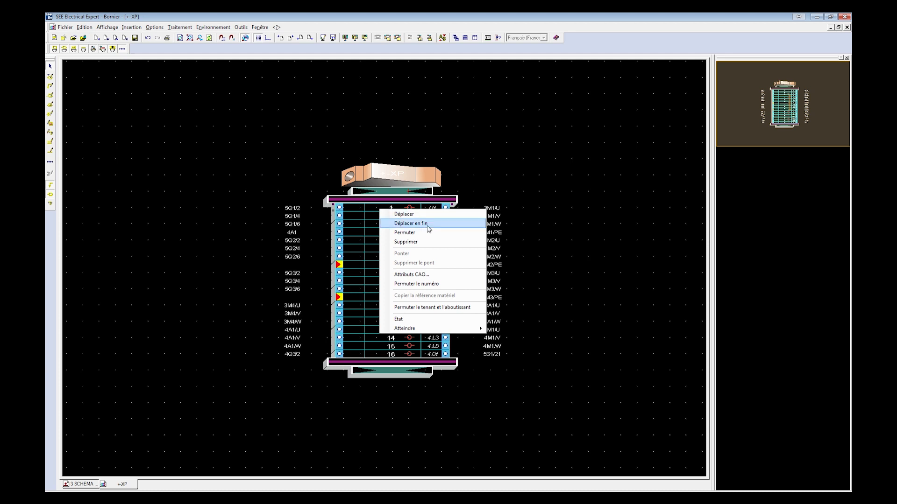
left_click(434, 308)
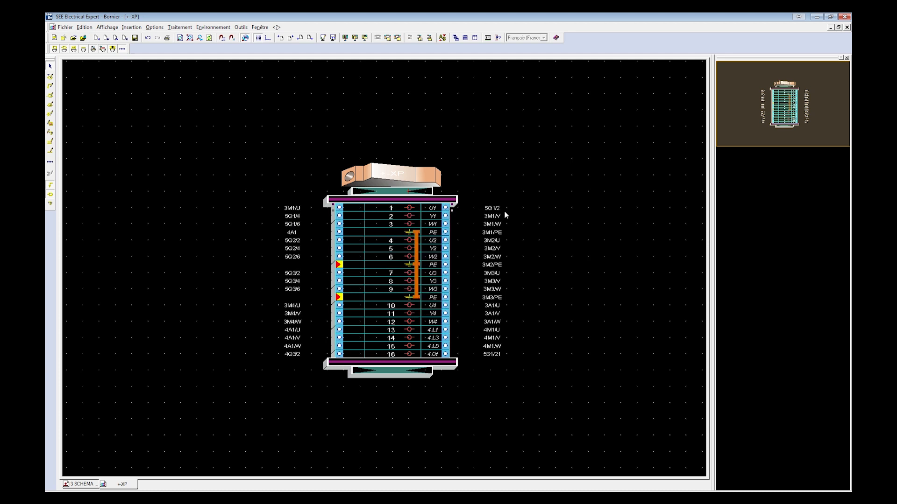
right_click(375, 208)
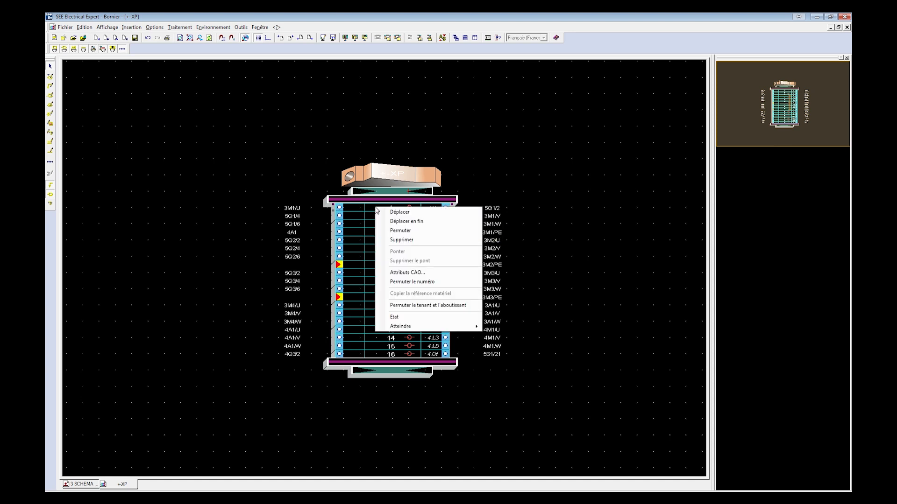
left_click(423, 306)
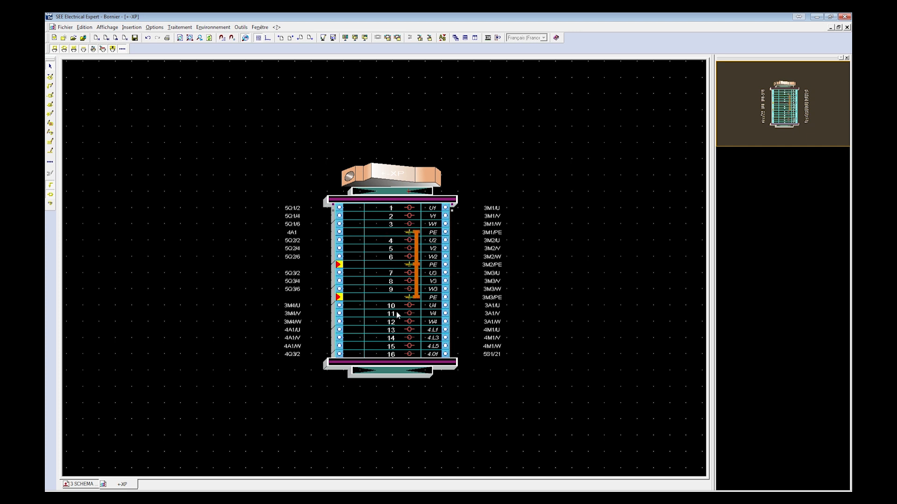
right_click(428, 194)
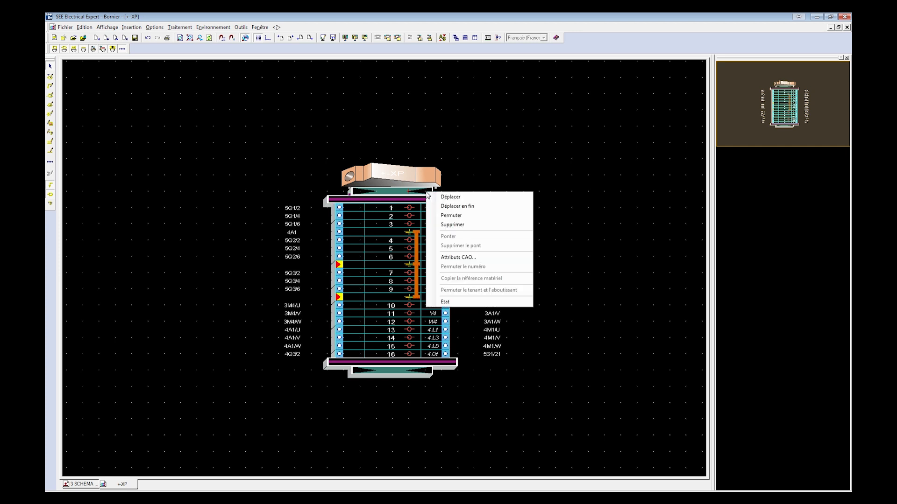
left_click(514, 155)
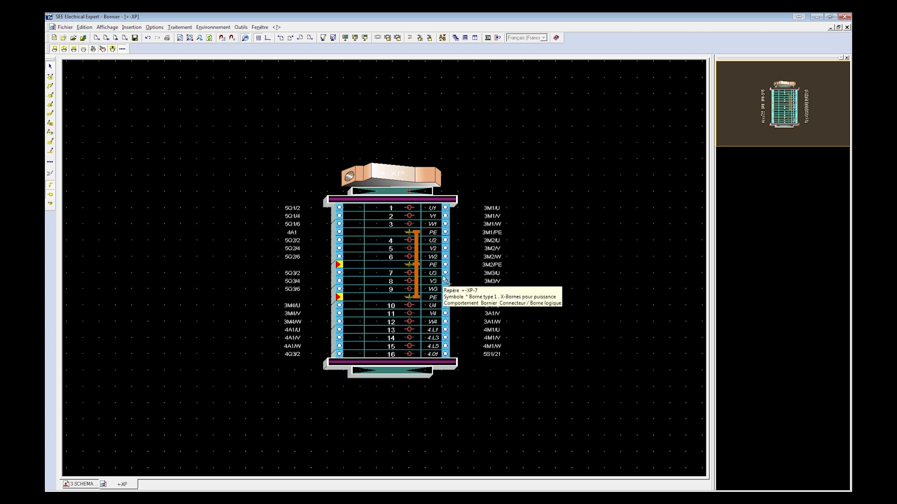
Assign the catalogue material reference 0305080 (BLOC DE JONCTION A GLISSIERE, GRIS) to terminal 1.
mouse_move(370, 215)
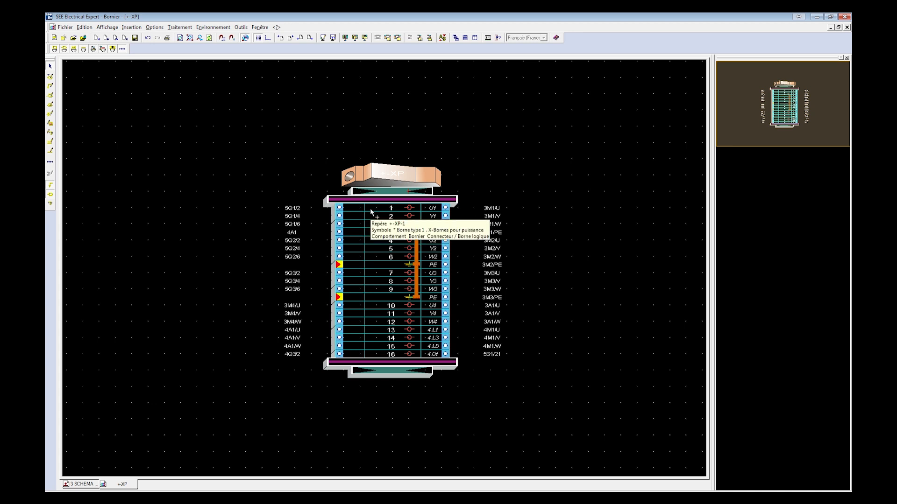
double_click(371, 213)
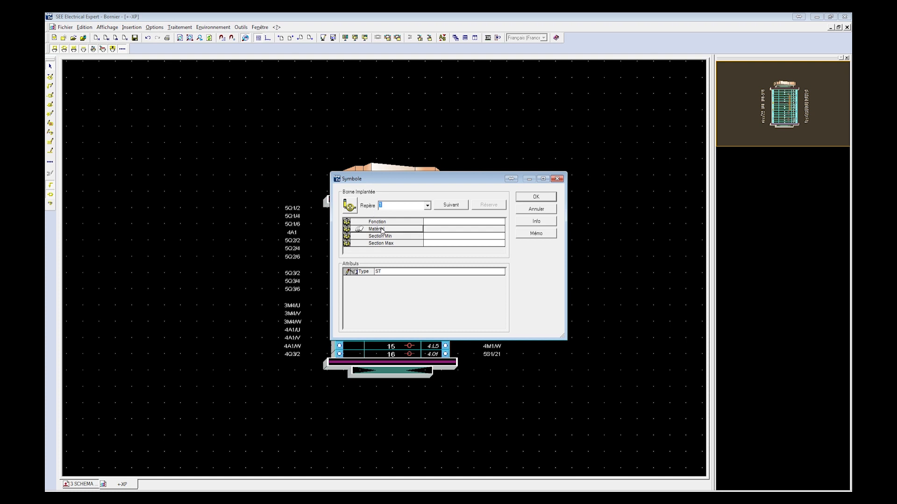
double_click(381, 230)
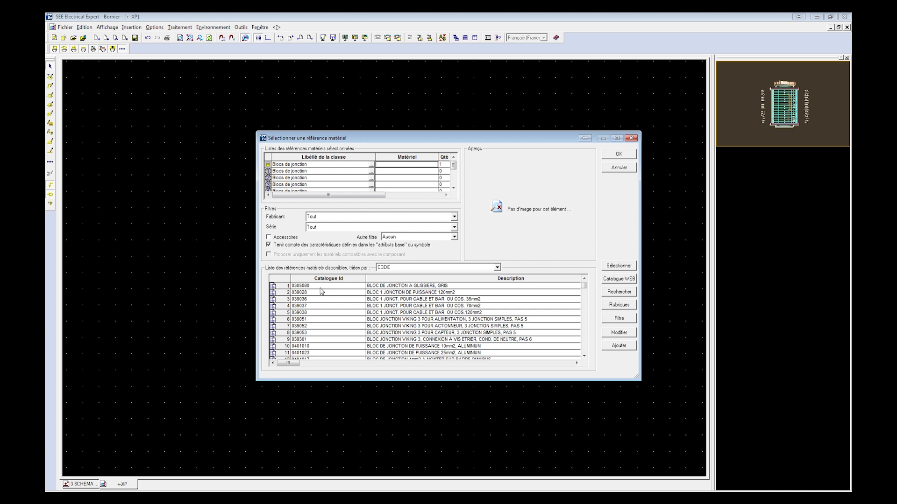
left_click(335, 217)
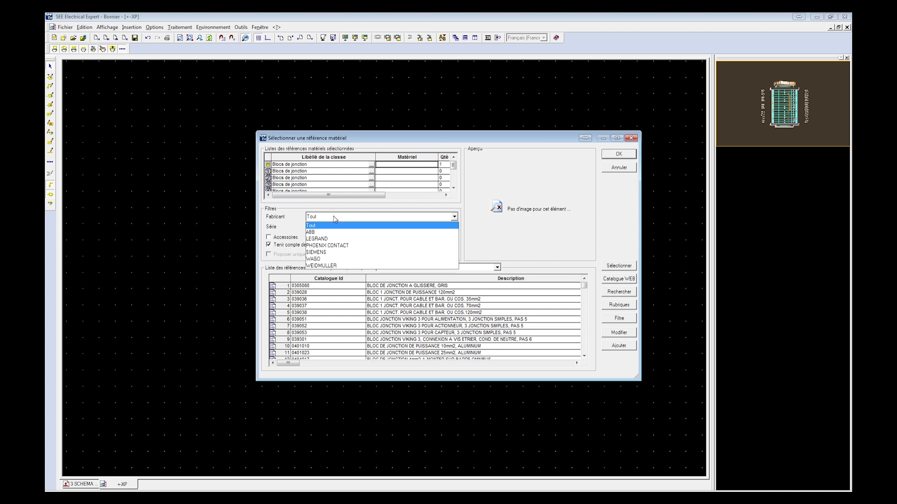
left_click(511, 228)
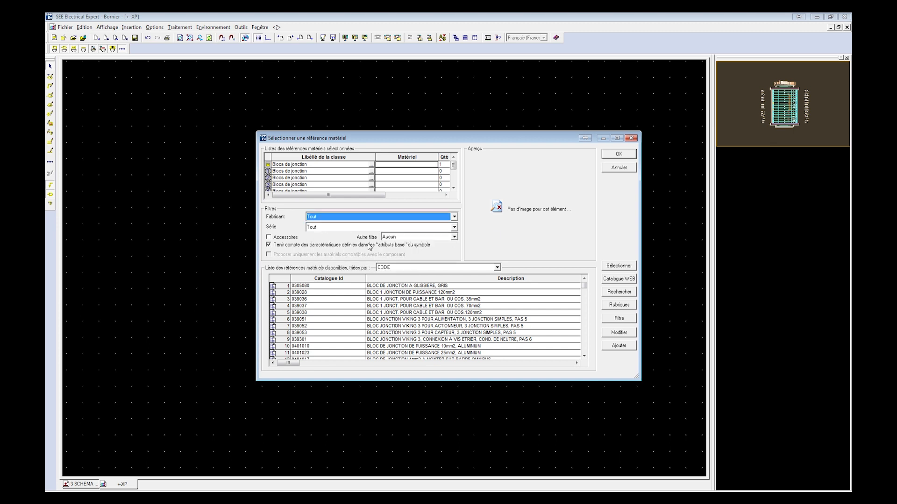
double_click(312, 287)
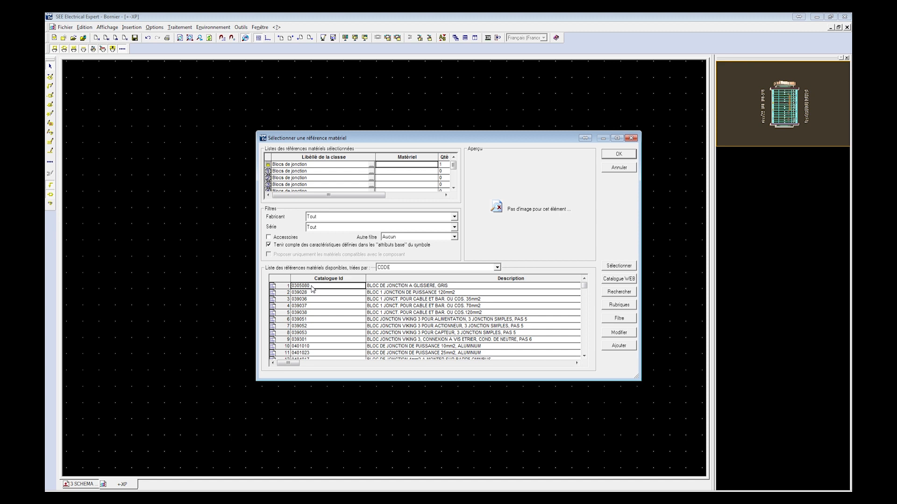
left_click(615, 156)
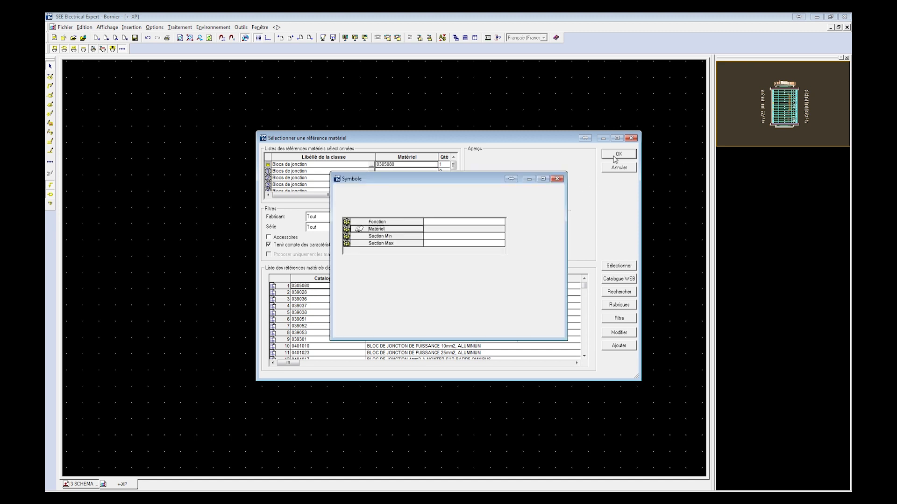
left_click(527, 201)
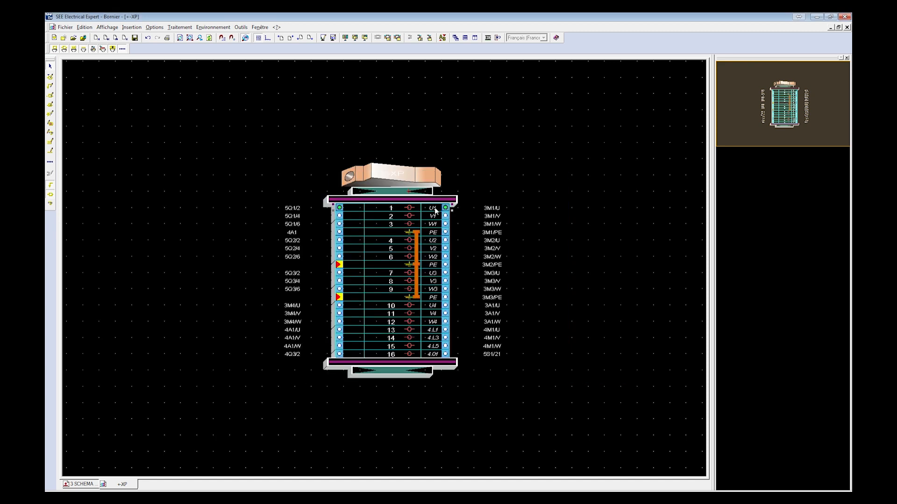
Copy the material reference of terminal 1 to terminals 2 through 16, skipping the PE terminals.
mouse_move(447, 210)
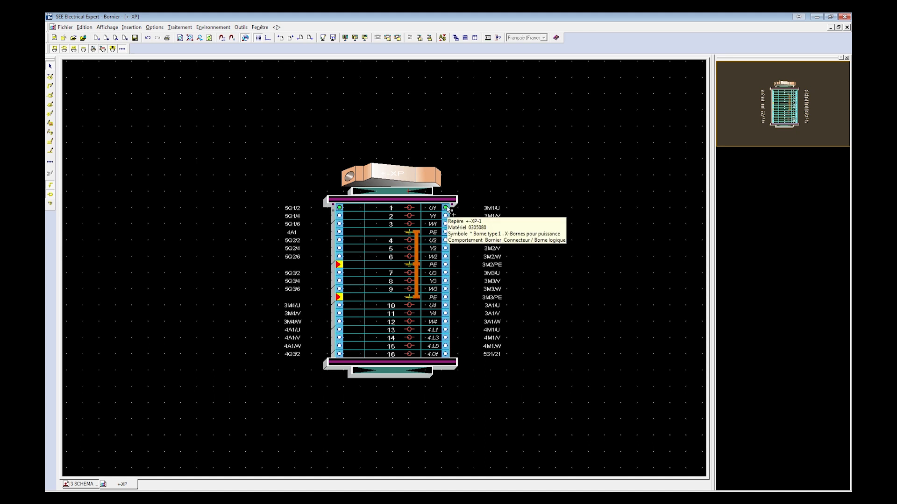
right_click(374, 209)
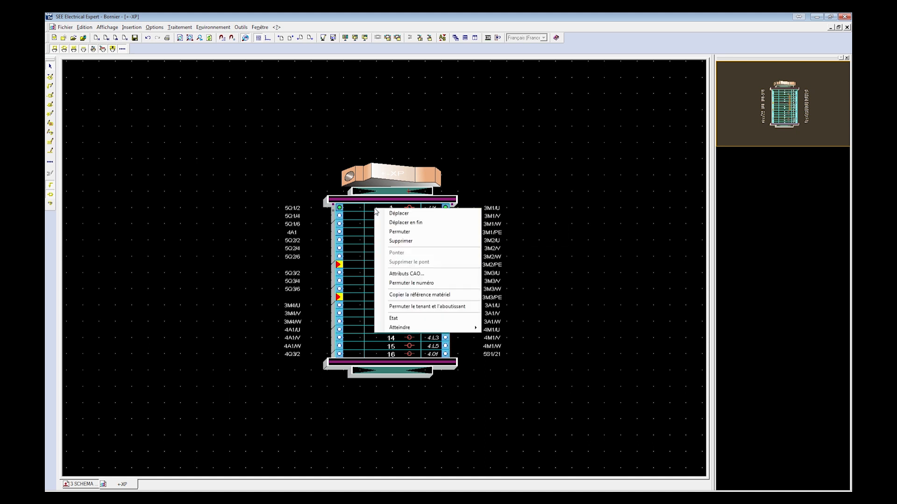
left_click(463, 295)
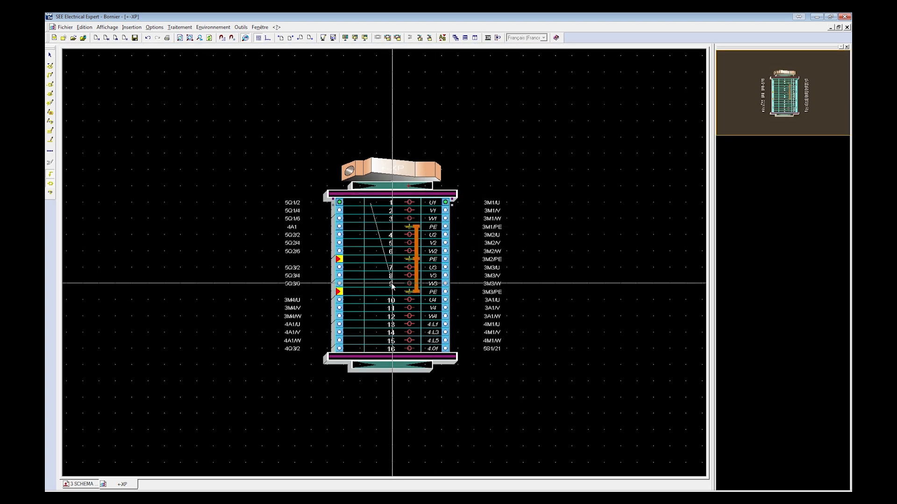
left_click(387, 211)
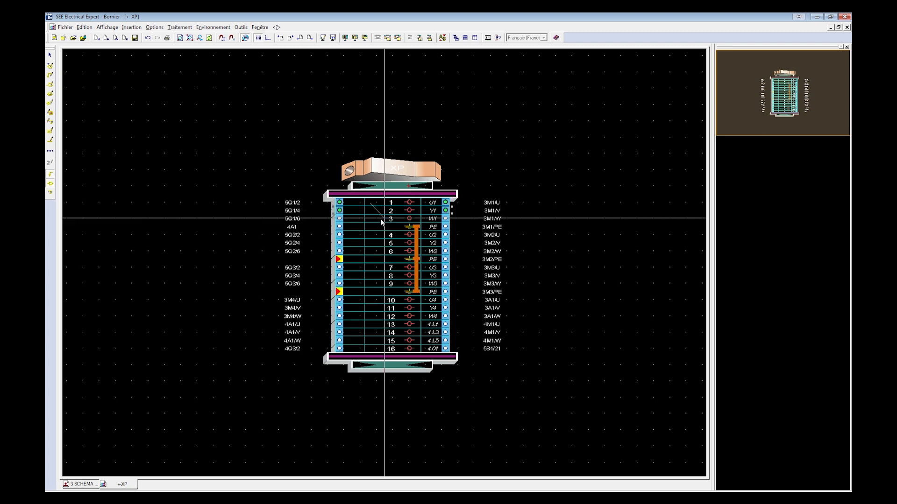
left_click(381, 220)
left_click(381, 235)
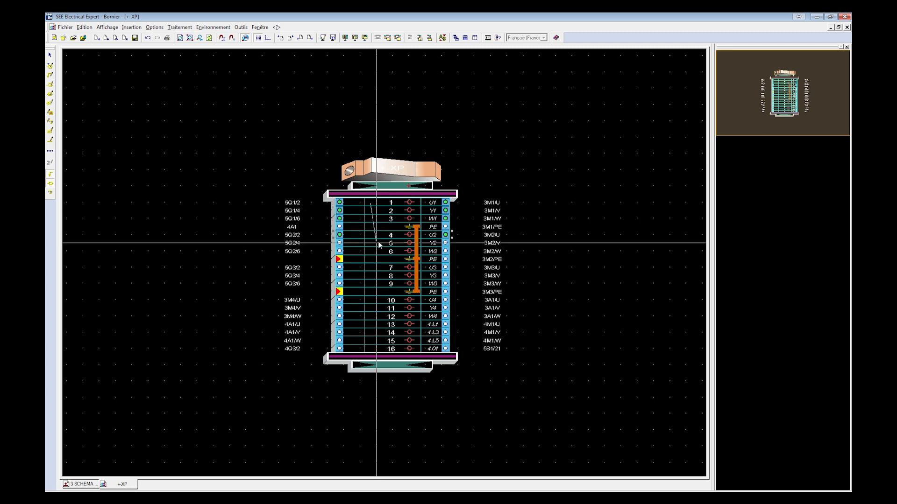
left_click(379, 251)
left_click(381, 268)
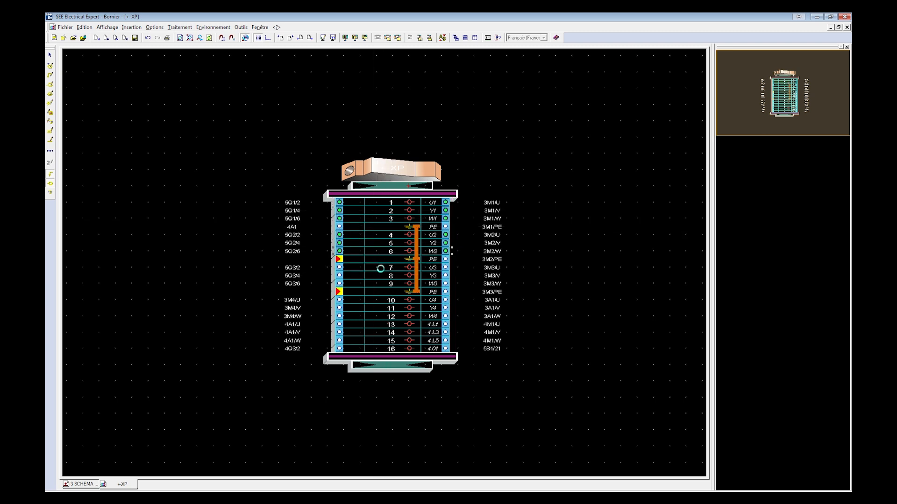
left_click(380, 276)
left_click(381, 284)
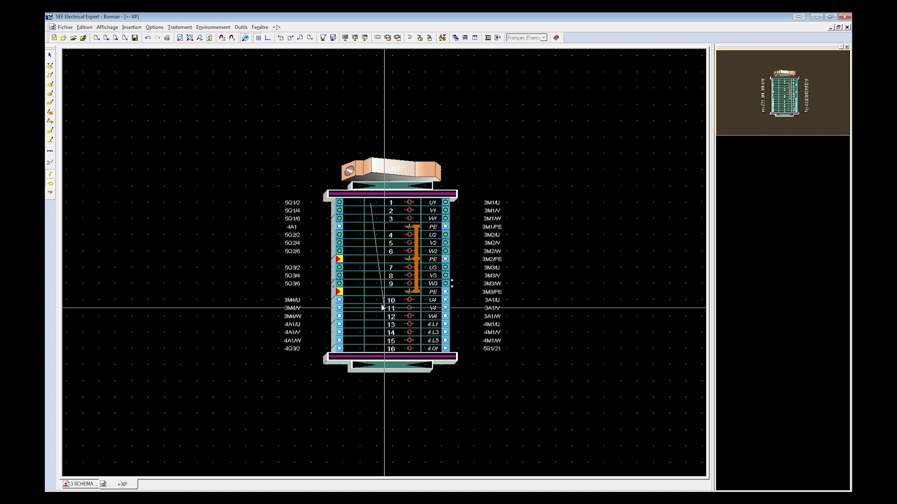
left_click(380, 302)
left_click(380, 308)
left_click(380, 317)
left_click(378, 324)
left_click(377, 332)
left_click(376, 340)
left_click(376, 348)
left_click(50, 56)
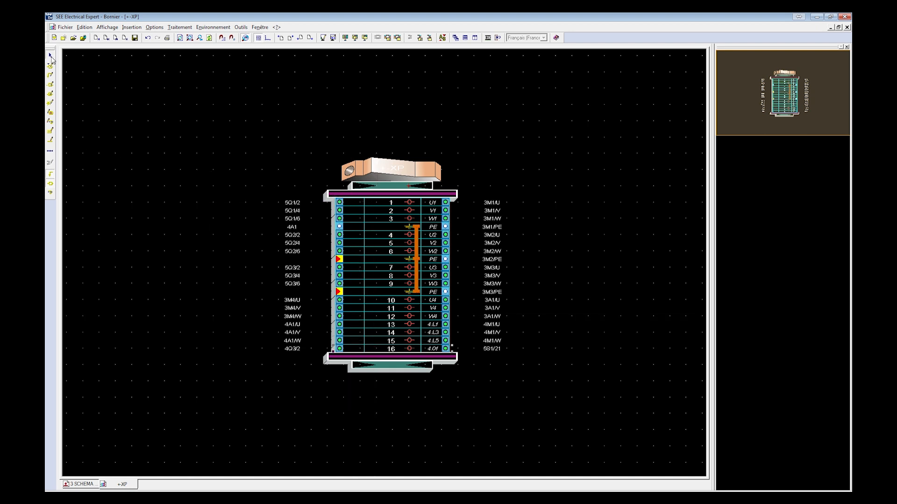
Assign the catalogue material reference 0441025 (BLOC DE JONCTION VISSE, 2.5mm2, VERT/JAUNE) to the first PE terminal, below terminal 3.
left_click(385, 231)
double_click(386, 230)
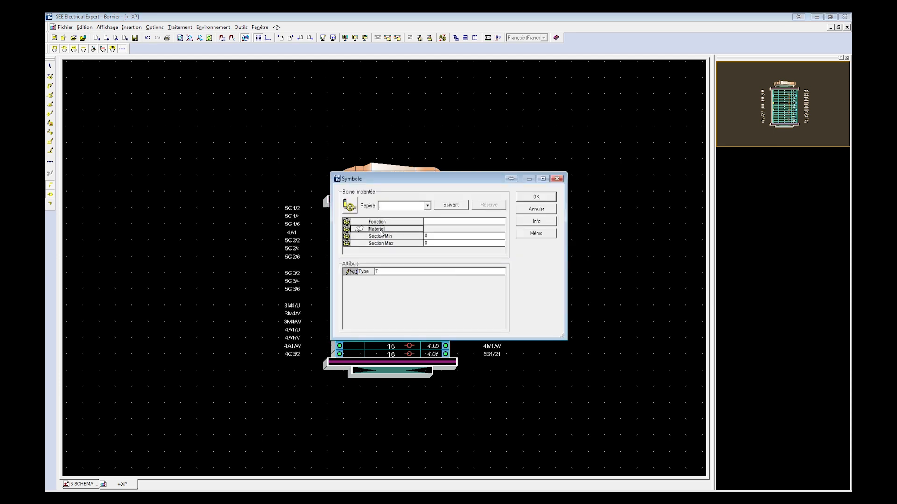
double_click(379, 230)
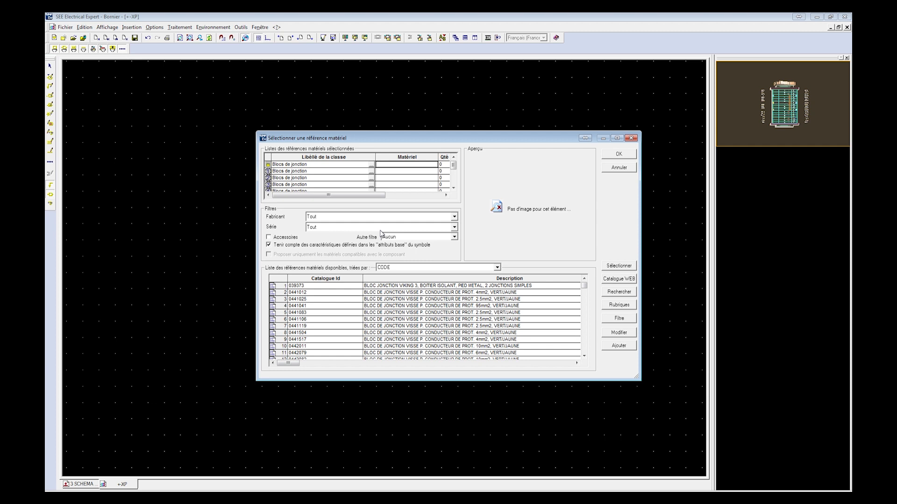
double_click(301, 301)
left_click(616, 155)
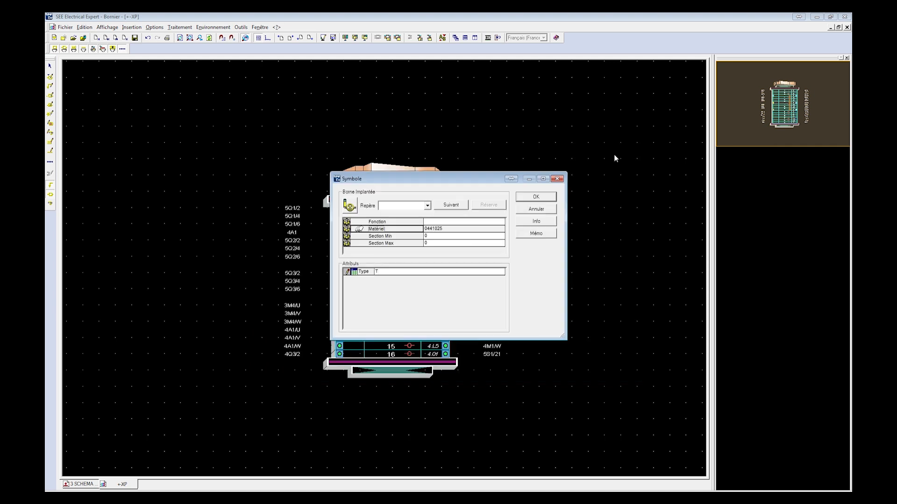
left_click(537, 197)
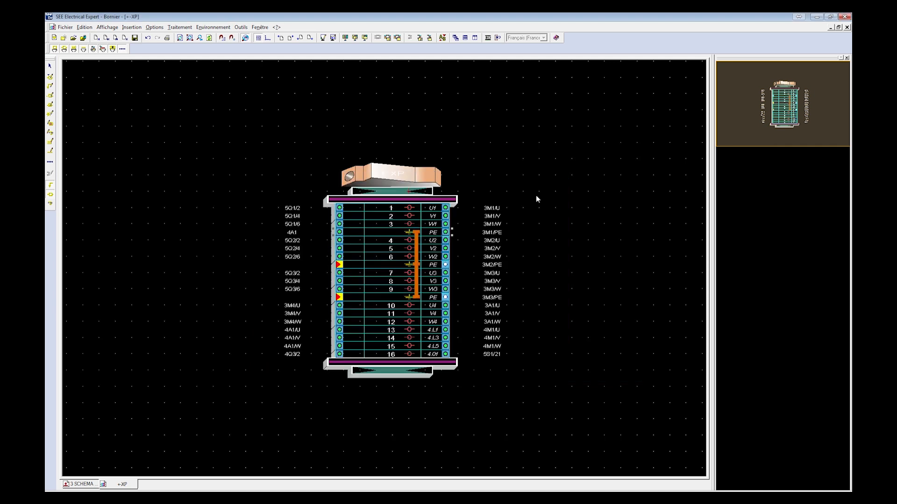
Copy the first PE terminal's material reference to the other two PE terminals, below terminals 6 and 9.
right_click(376, 236)
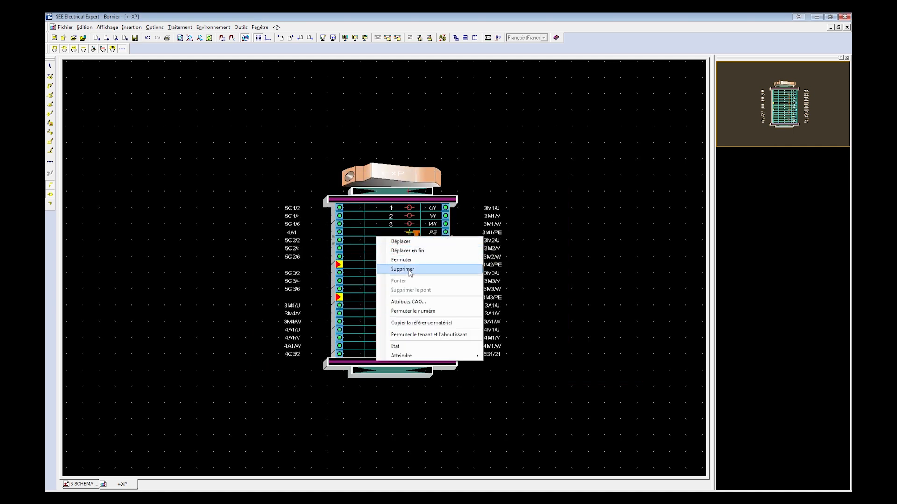
right_click(361, 230)
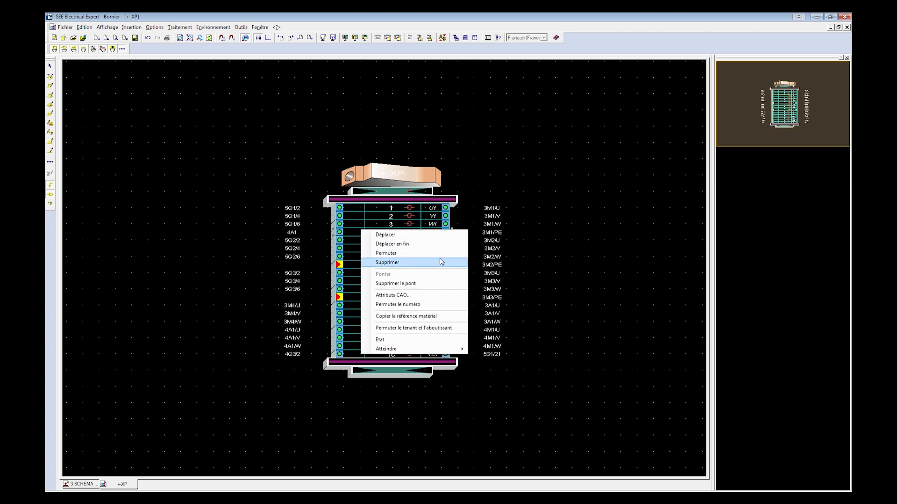
left_click(406, 316)
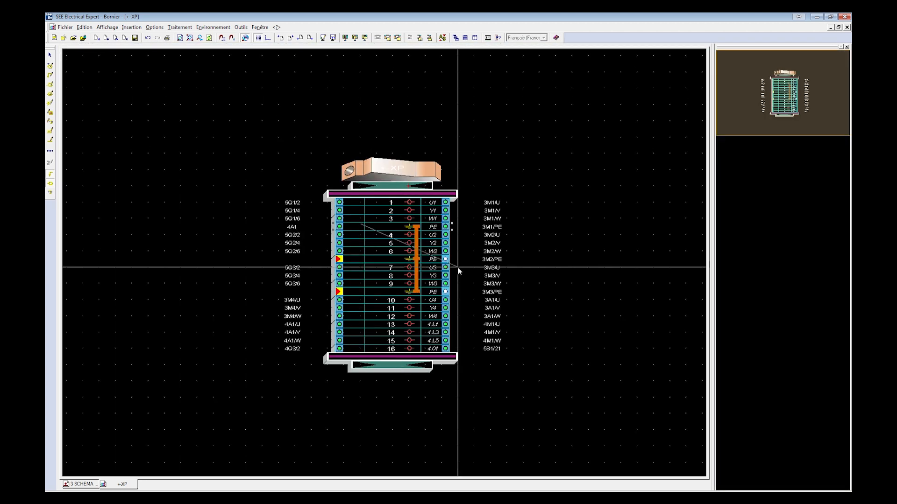
left_click(388, 260)
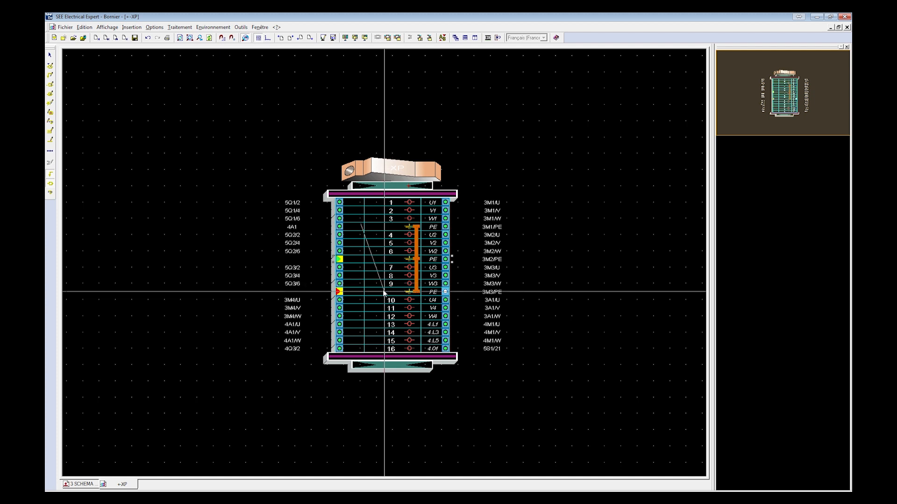
left_click(50, 55)
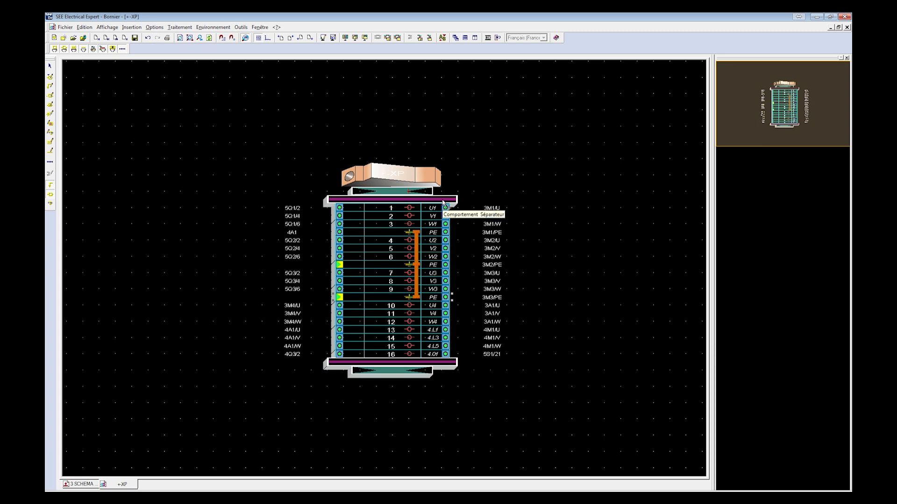
Assign the catalogue material reference 010318926 (SEPARATEUR) to the separator above terminal 1.
double_click(443, 205)
double_click(380, 232)
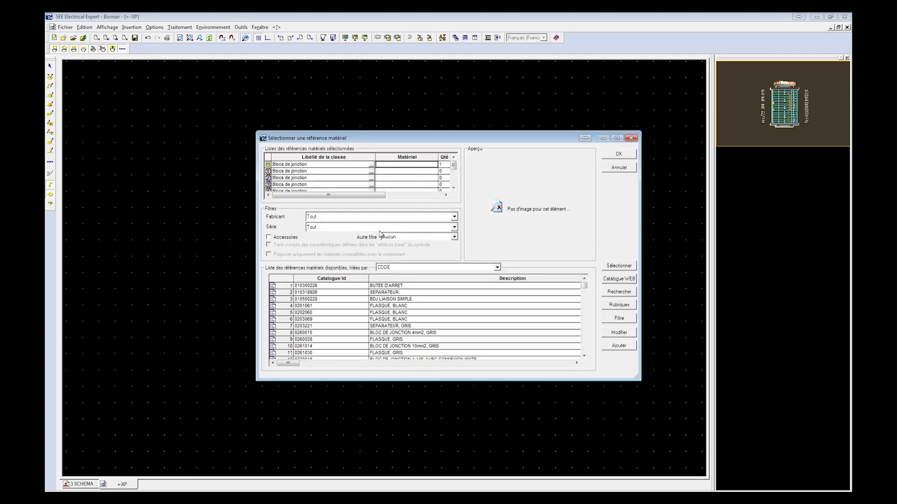
left_click(311, 292)
left_click(610, 159)
left_click(538, 198)
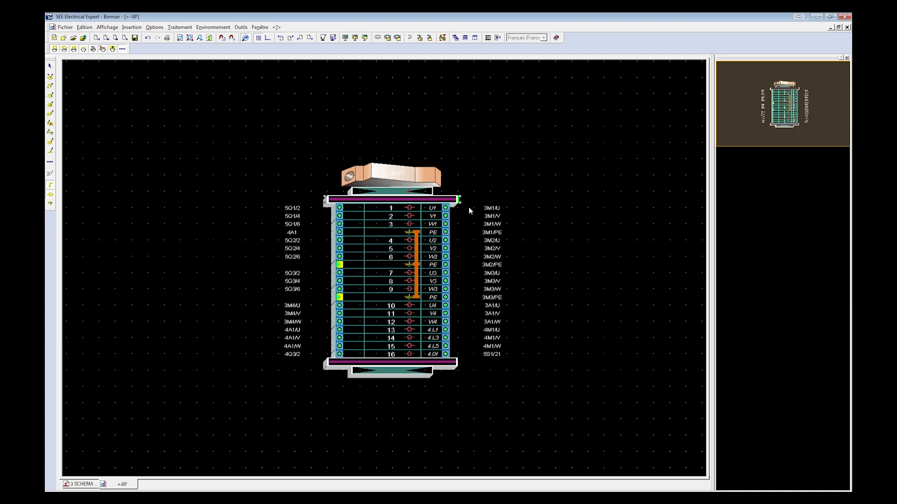
Copy the material reference of the separator above terminal 1 to the separator below terminal 16.
mouse_move(444, 202)
right_click(444, 202)
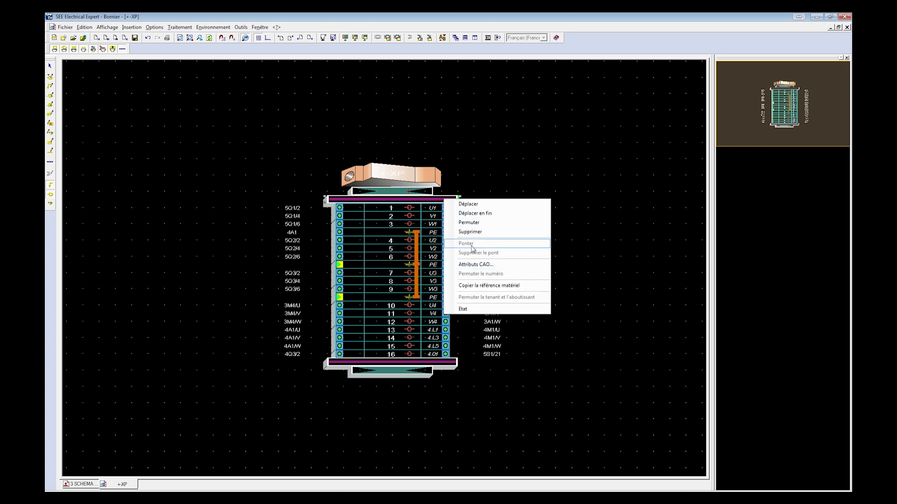
left_click(488, 285)
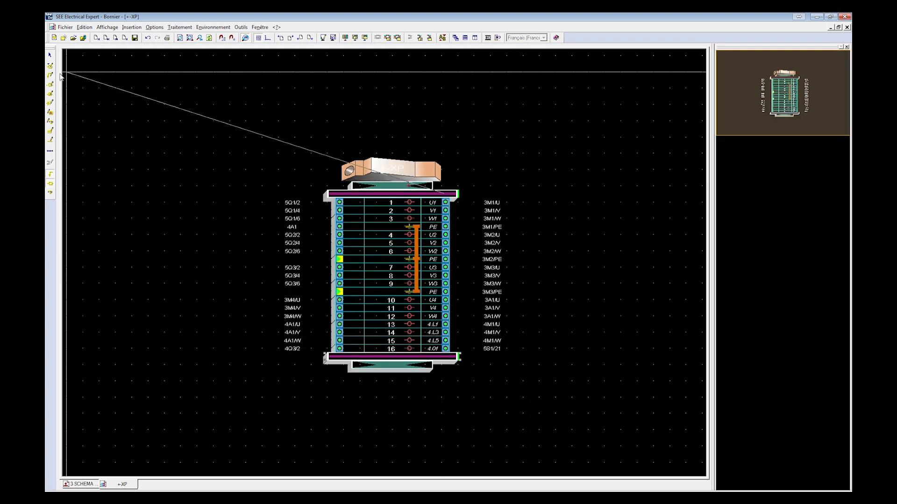
left_click(51, 56)
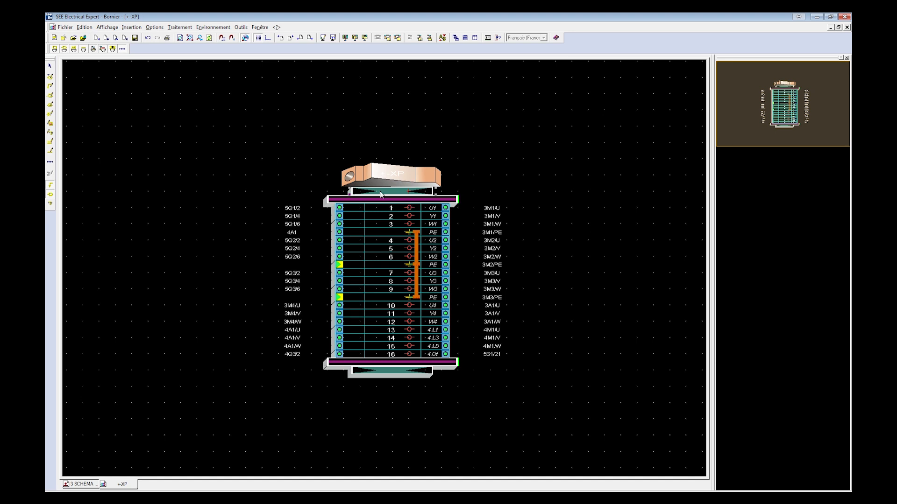
Assign the catalogue material reference 010300226 (BUTEE D'ARRET) to the end stop above the upper separator.
double_click(380, 195)
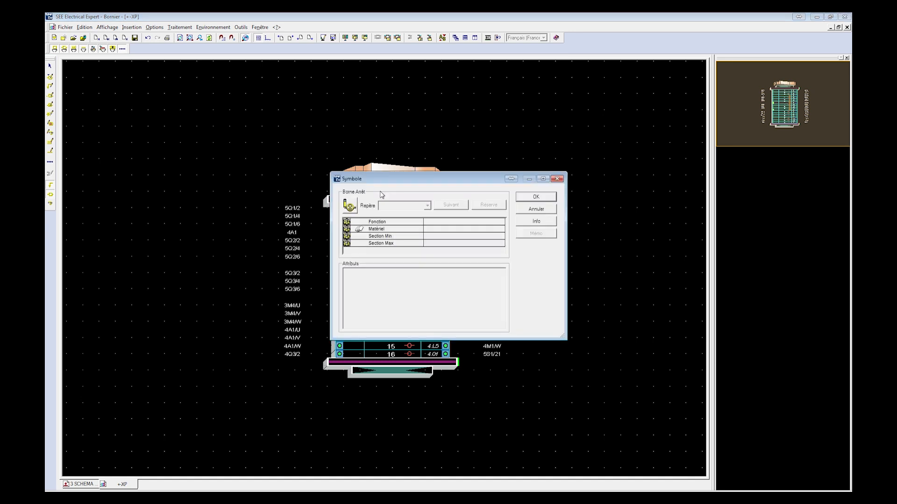
double_click(377, 229)
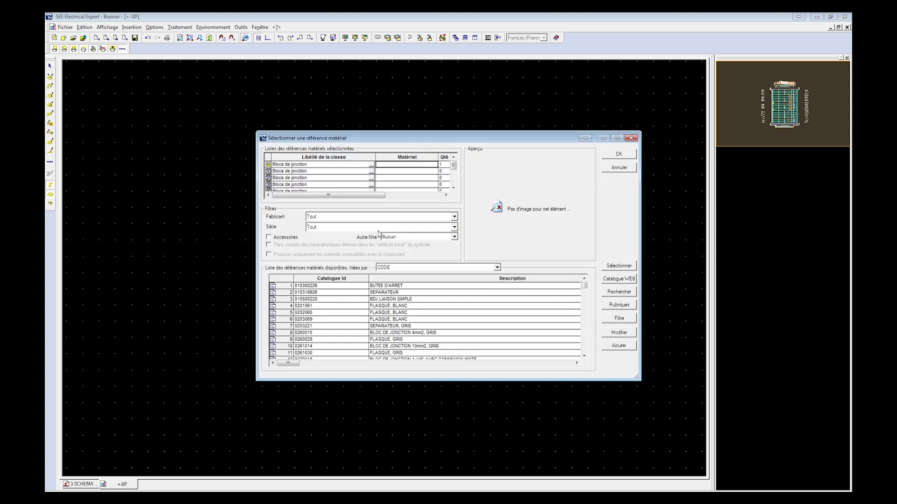
left_click(338, 286)
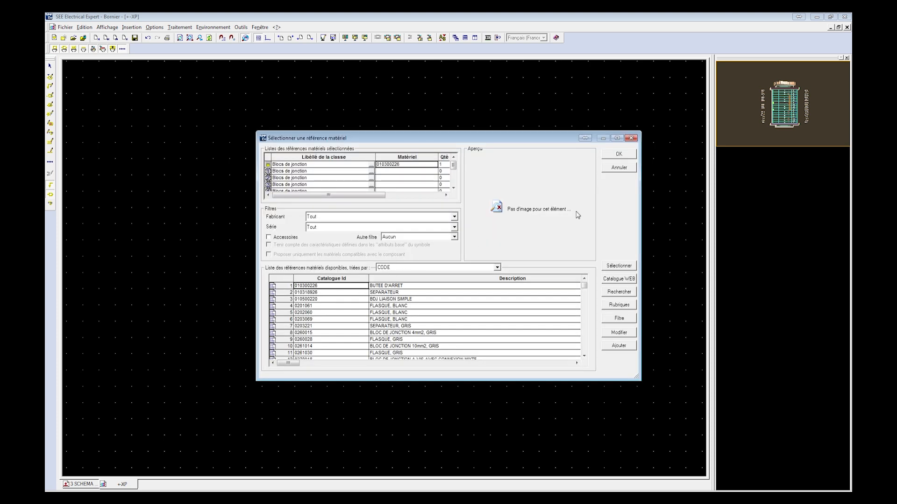
left_click(621, 157)
left_click(530, 201)
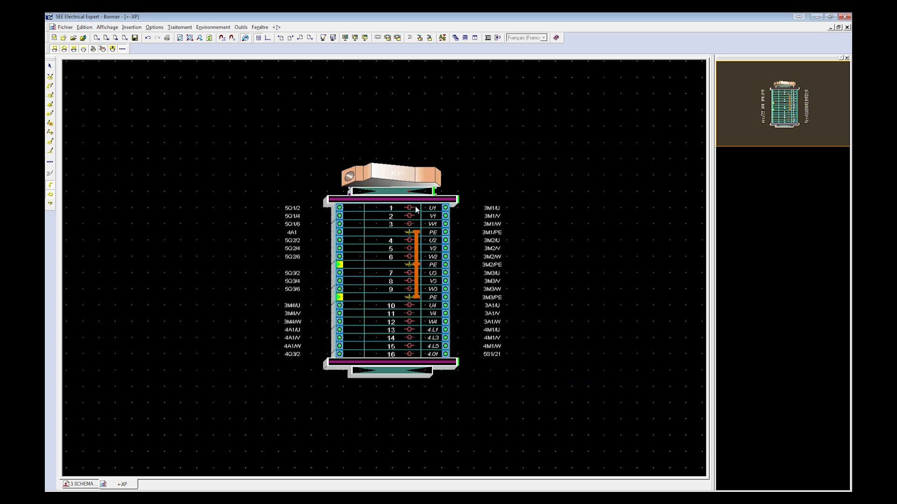
Copy the upper end stop's material reference to the end stop at the lower end of the strip.
right_click(393, 191)
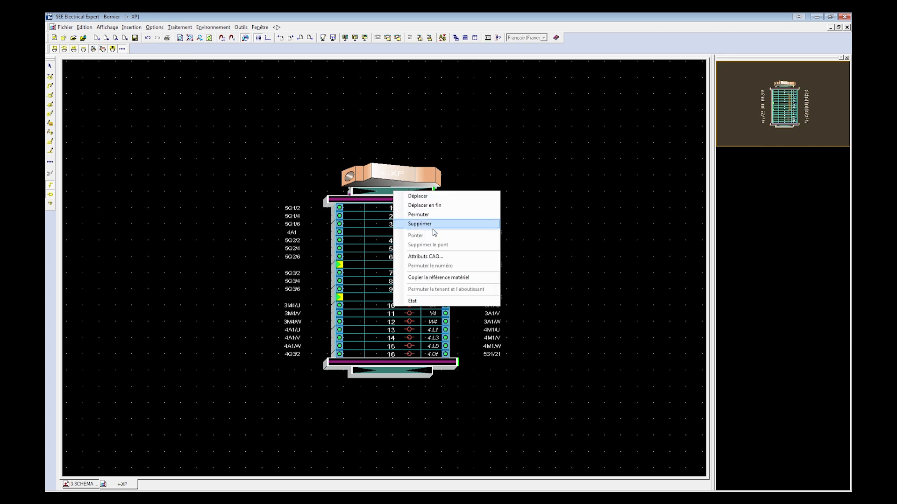
left_click(428, 278)
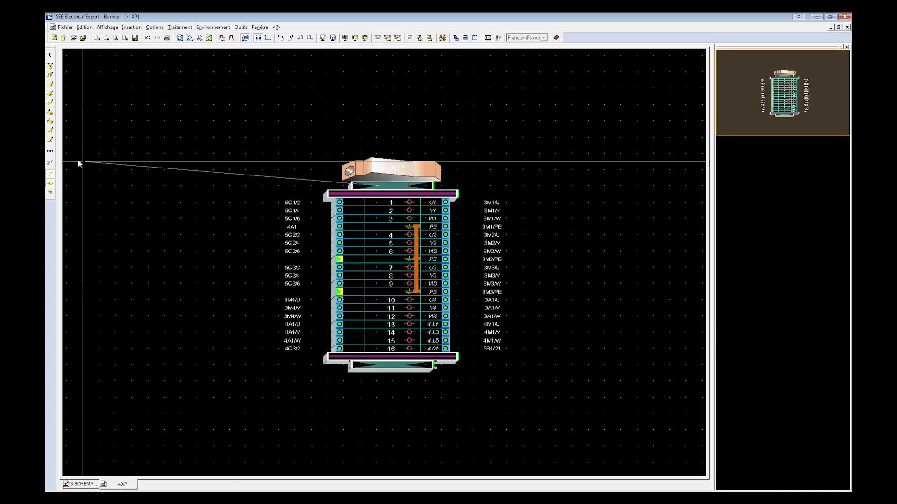
left_click(50, 55)
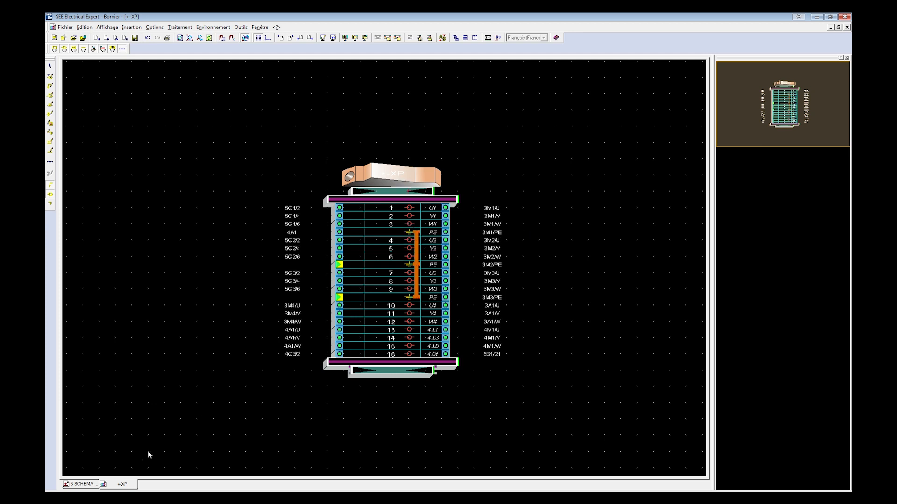
Set the XP terminal strip's location to ARM01 and check its terminals on the folio SCHEMA DE PUISSANCE 1.
left_click(86, 484)
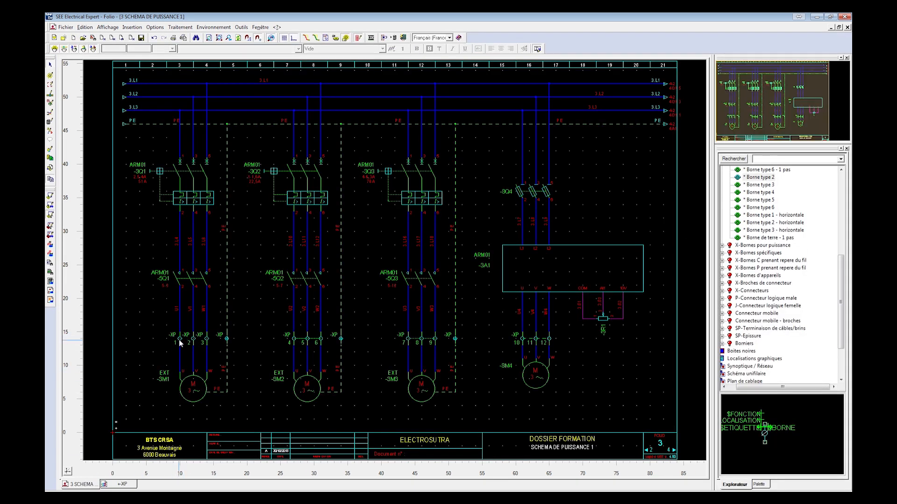
mouse_move(180, 342)
left_click(118, 484)
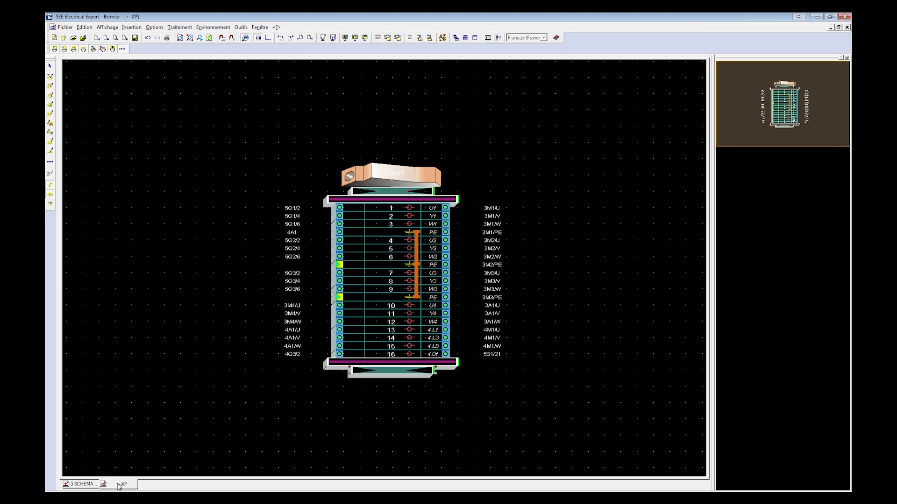
double_click(397, 174)
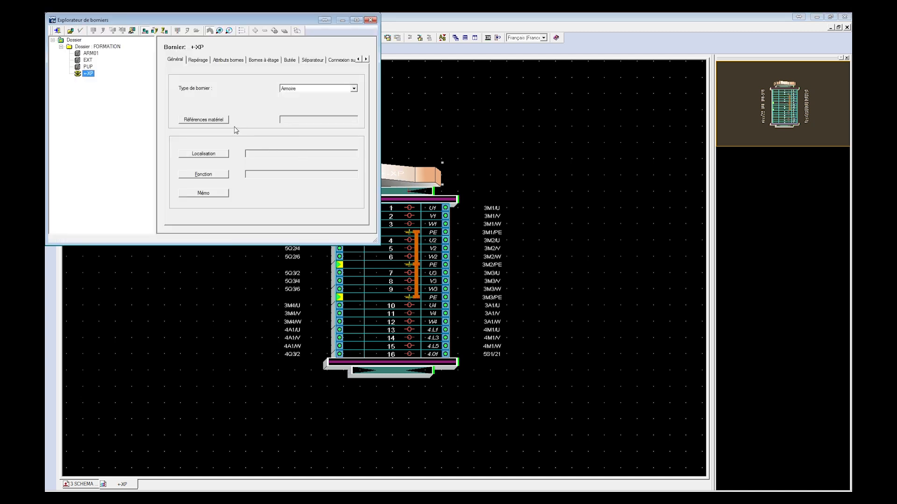
left_click(204, 153)
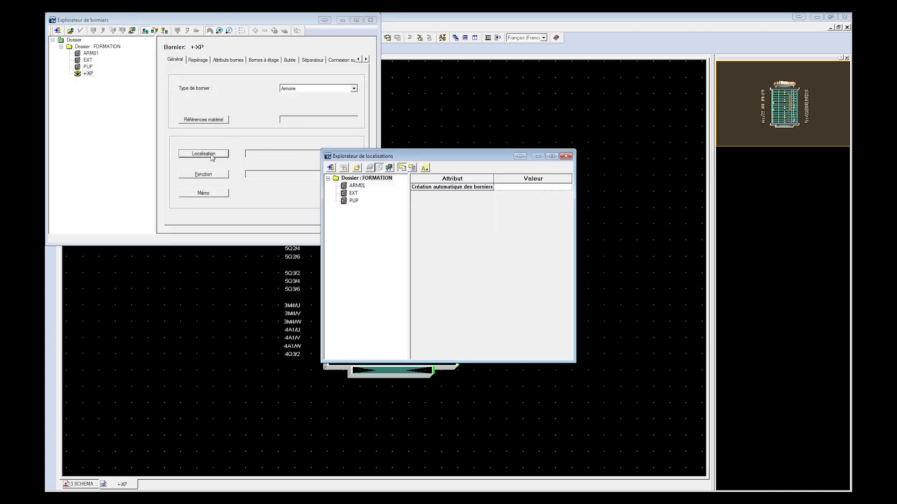
left_click(358, 186)
double_click(358, 186)
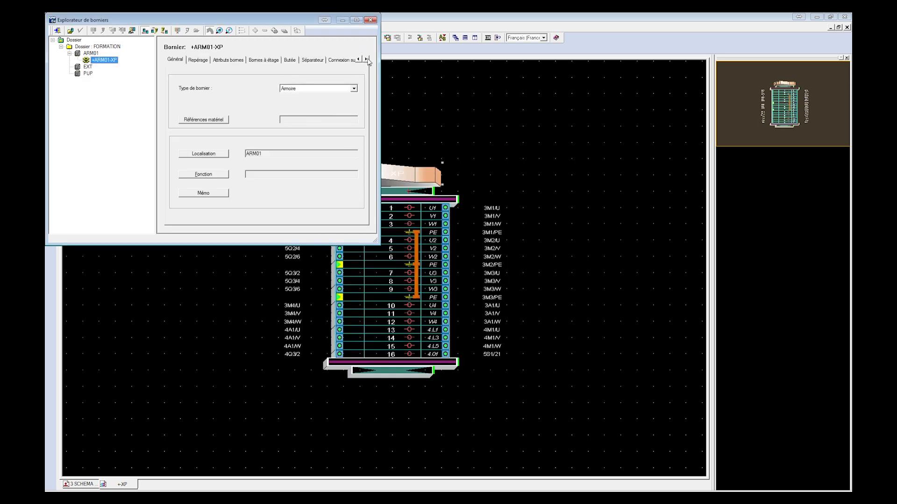
left_click(370, 20)
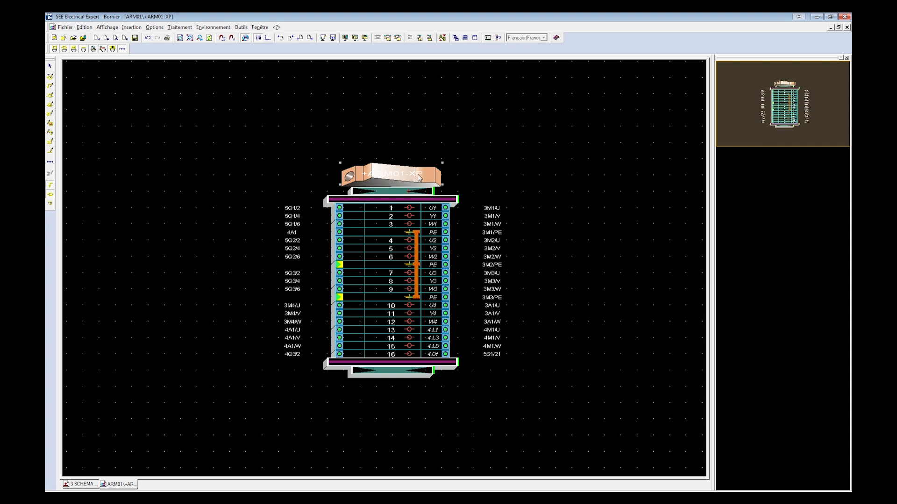
left_click(80, 483)
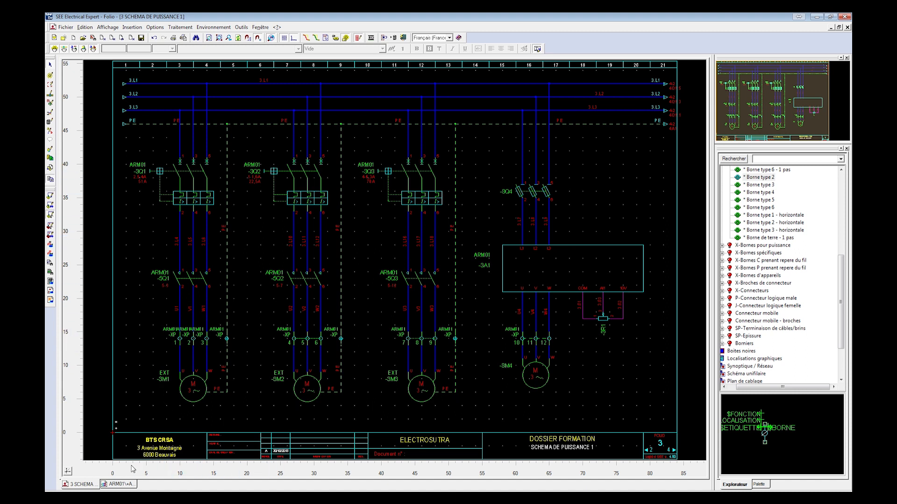
left_click(120, 484)
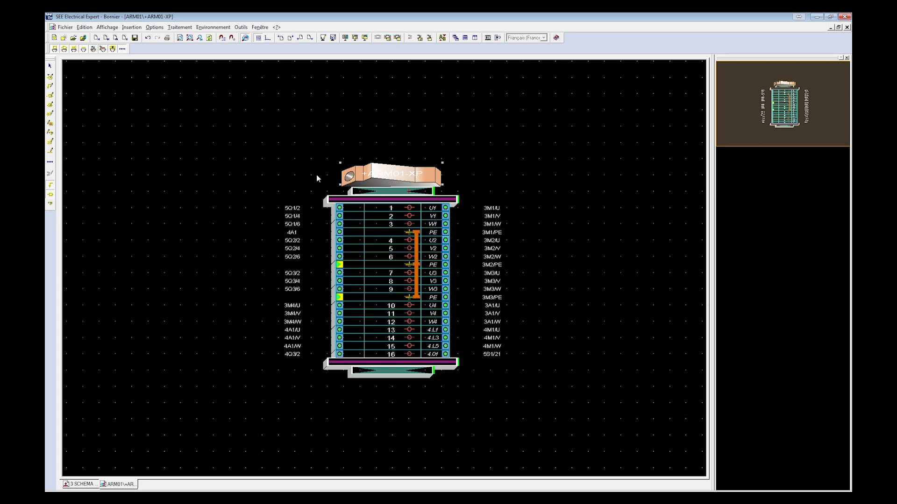
Generate the folio of the XP terminal strip and open it from the BORNIERS folio group.
right_click(403, 173)
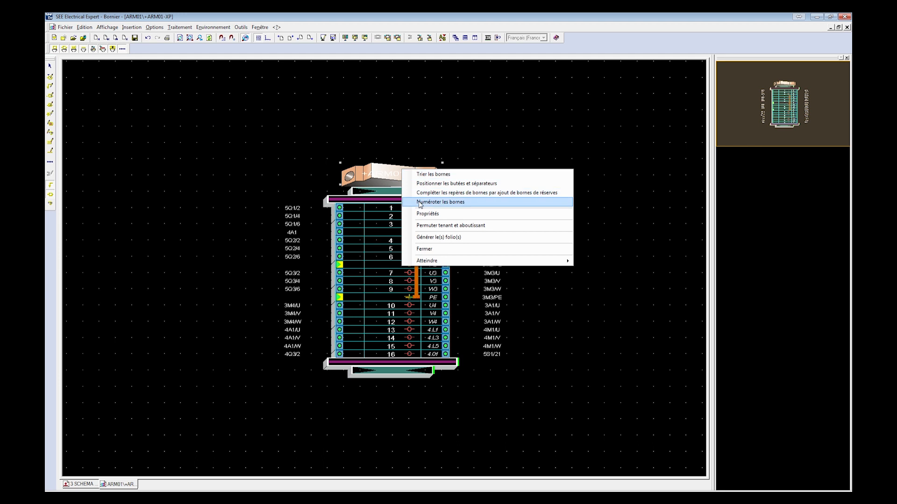
left_click(429, 238)
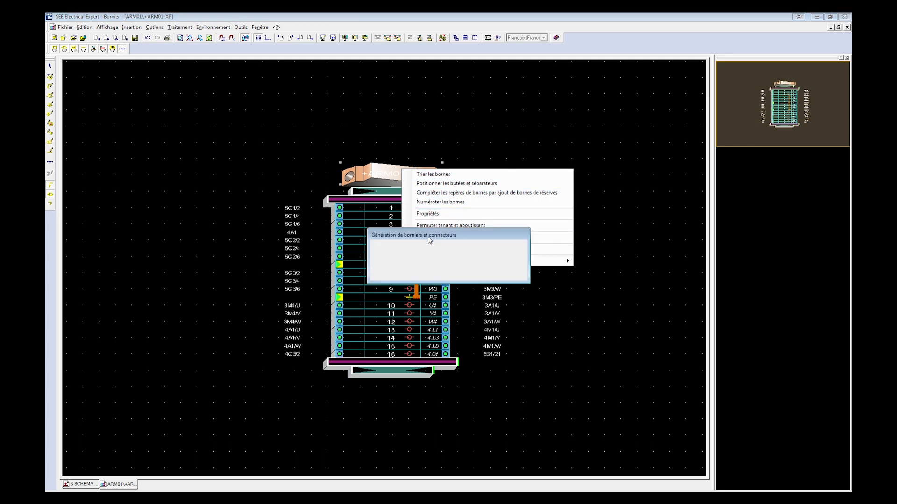
left_click(66, 27)
left_click(86, 156)
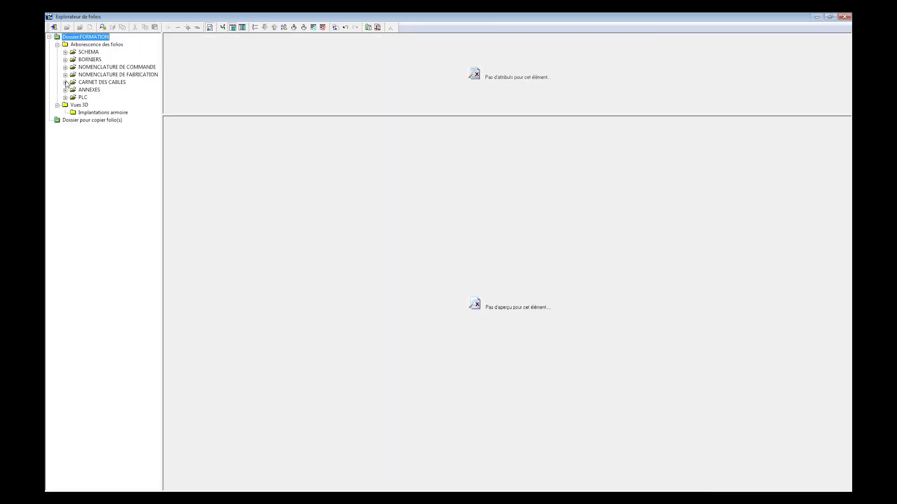
left_click(65, 59)
left_click(83, 83)
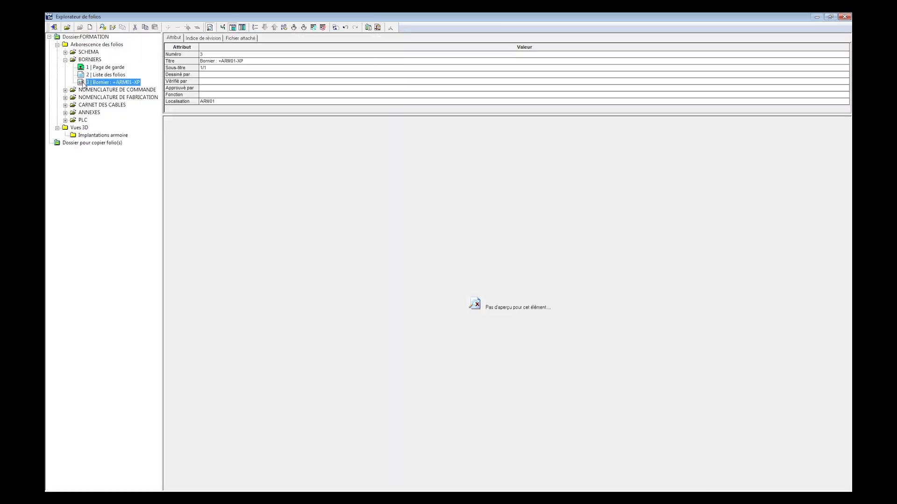
double_click(83, 82)
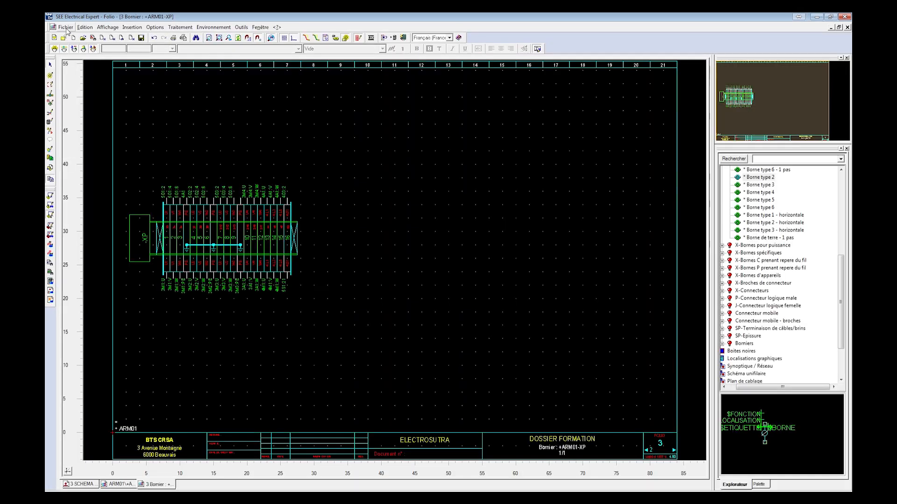
Open the folio Bornier +ARM01-XP from the BORNIERS group and examine the drawn terminals and their connections.
left_click(66, 27)
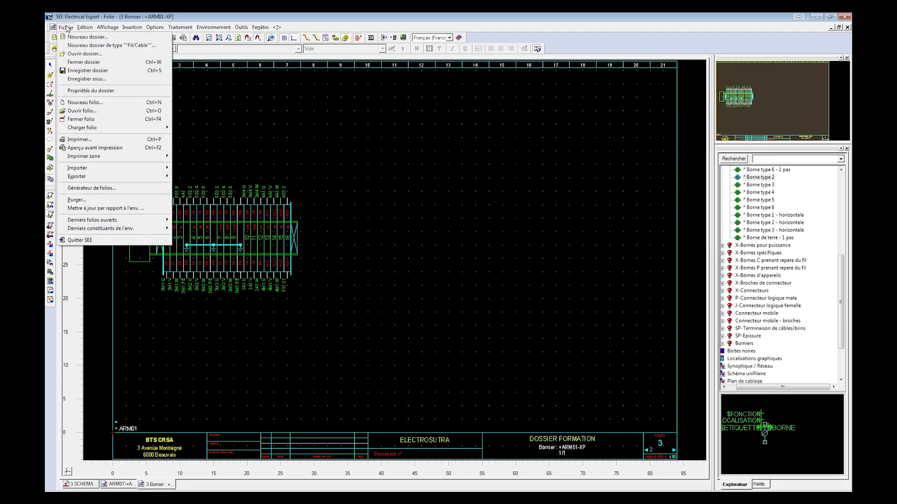
left_click(83, 113)
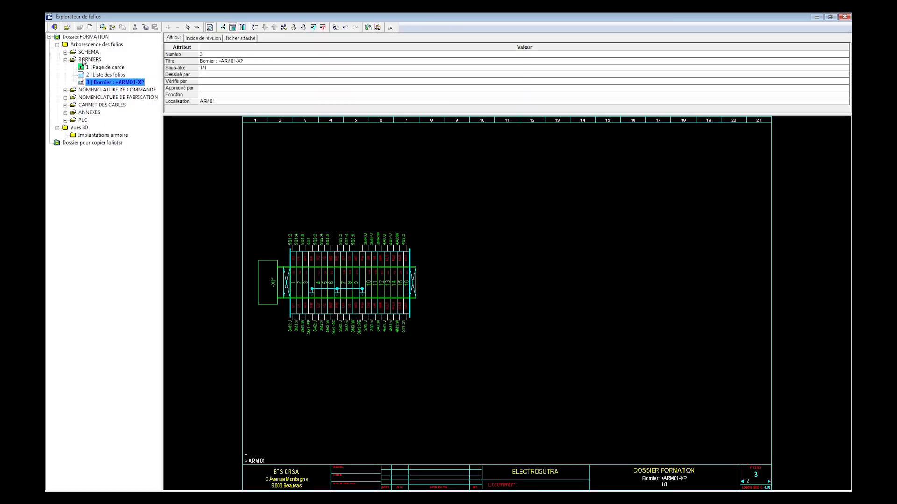
double_click(90, 83)
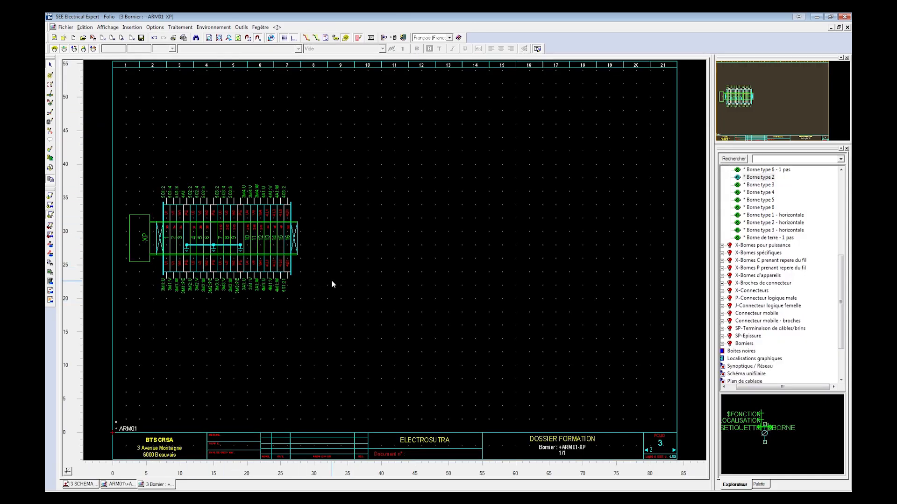
scroll(331, 281, "up", 2)
left_click_drag(335, 463, 232, 462)
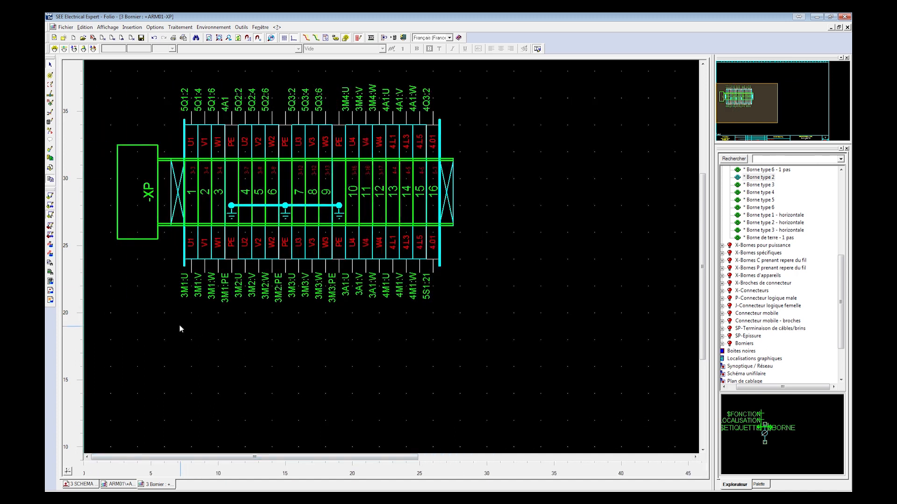
scroll(180, 325, "down", 2)
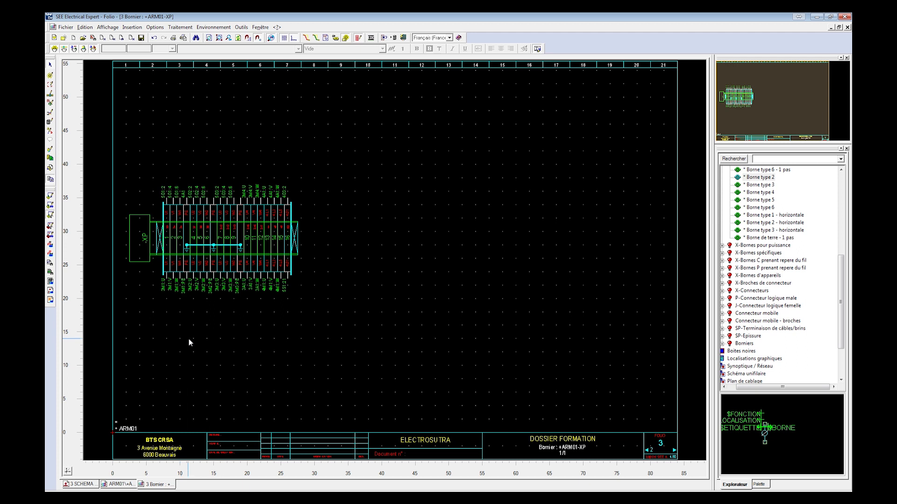
Set the terminal method for Armoire terminal strips to Bornier type 4 in the terminal strip folio generation parameters.
left_click(118, 484)
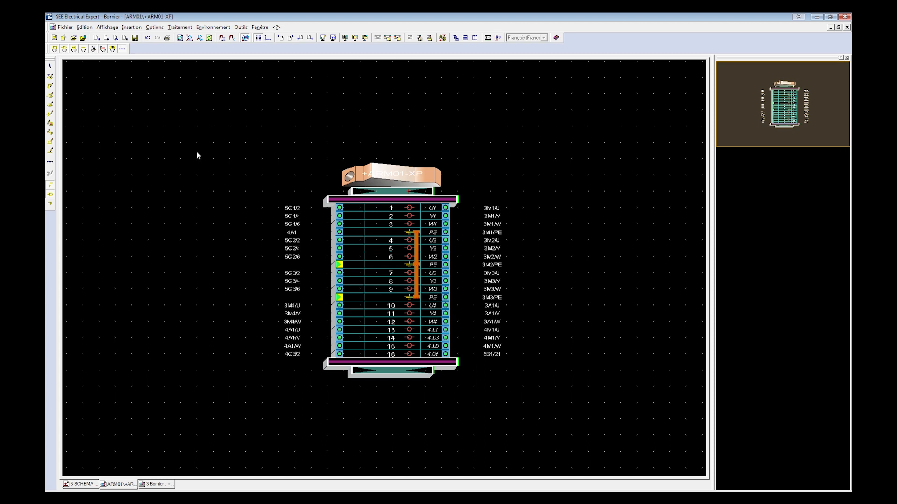
left_click(180, 27)
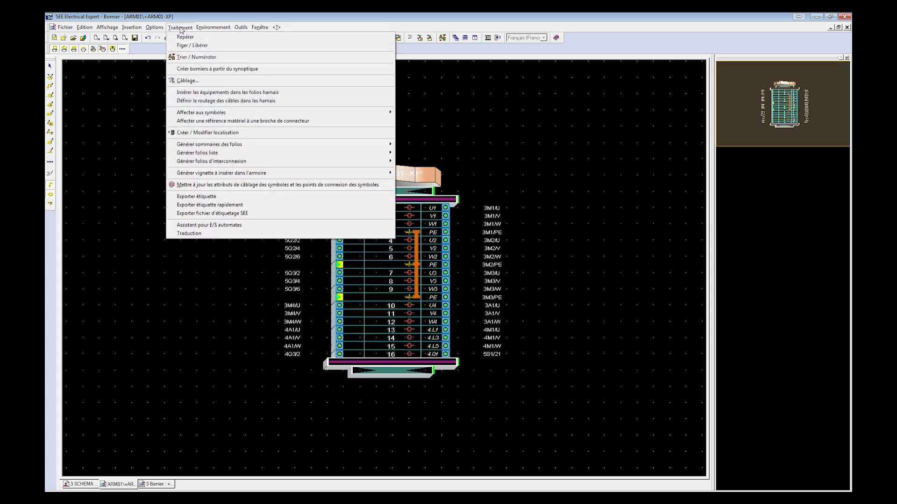
mouse_move(154, 28)
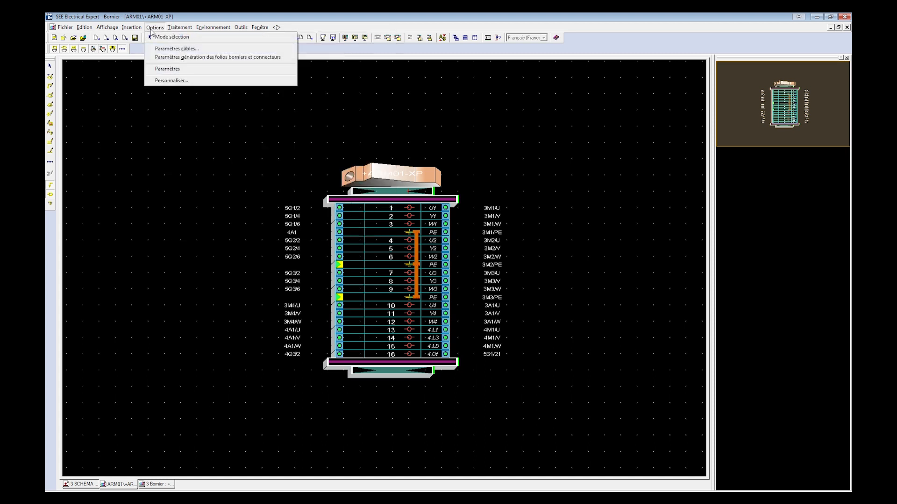
left_click(165, 59)
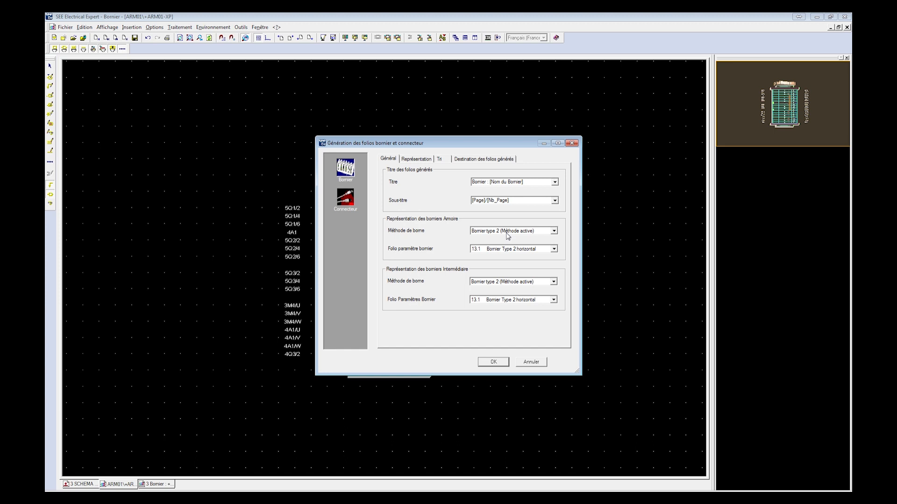
left_click(506, 232)
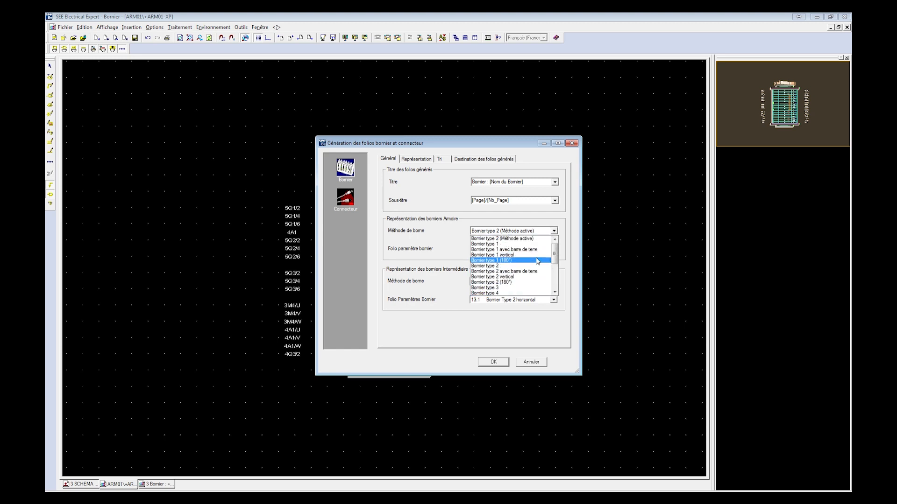
scroll(556, 254, "down", 1)
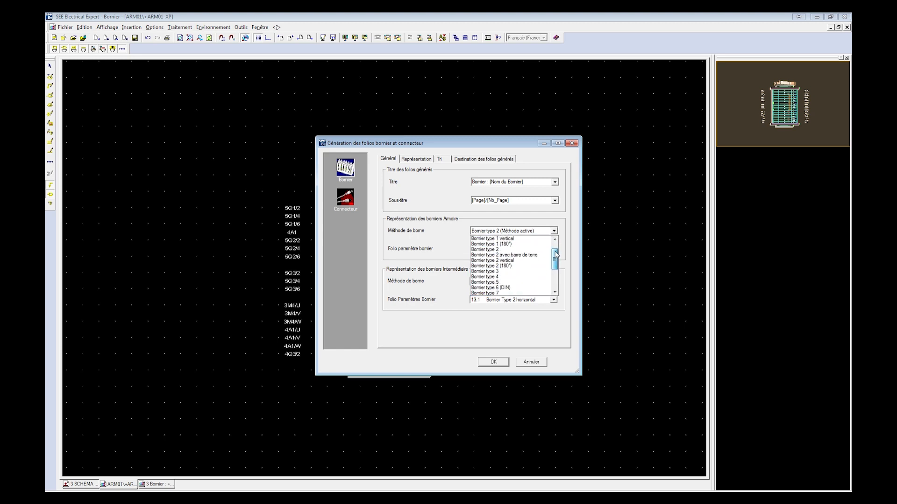
left_click(503, 277)
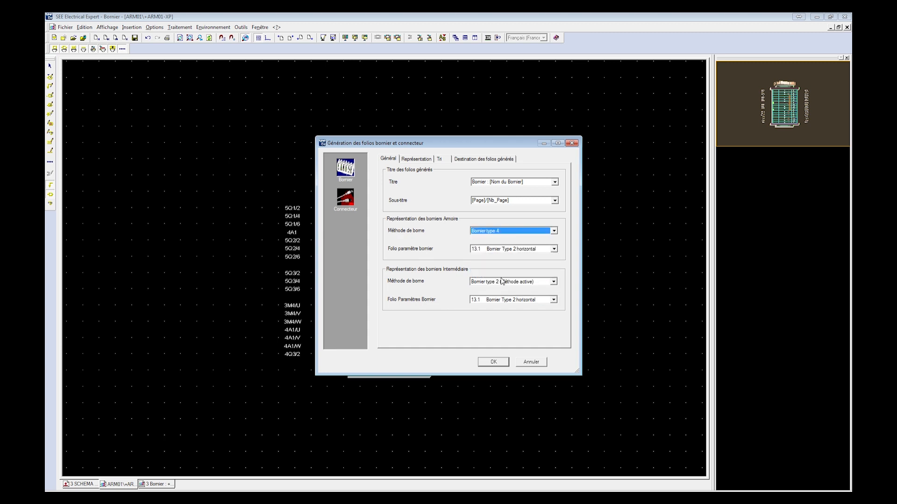
Set the Armoire terminal strip parameter folio to 17.1 Bornier Type 4 horizontal, apply the settings and close the validation report.
left_click(510, 249)
scroll(516, 285, "down", 1)
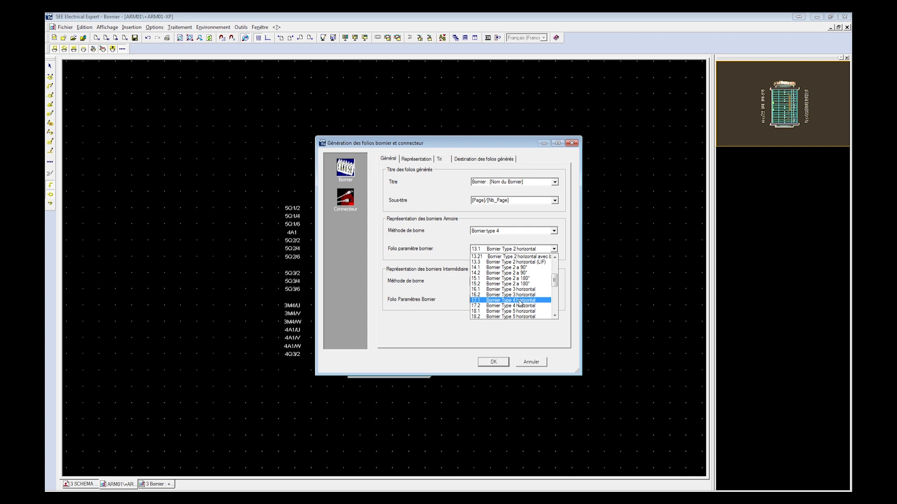
left_click(520, 301)
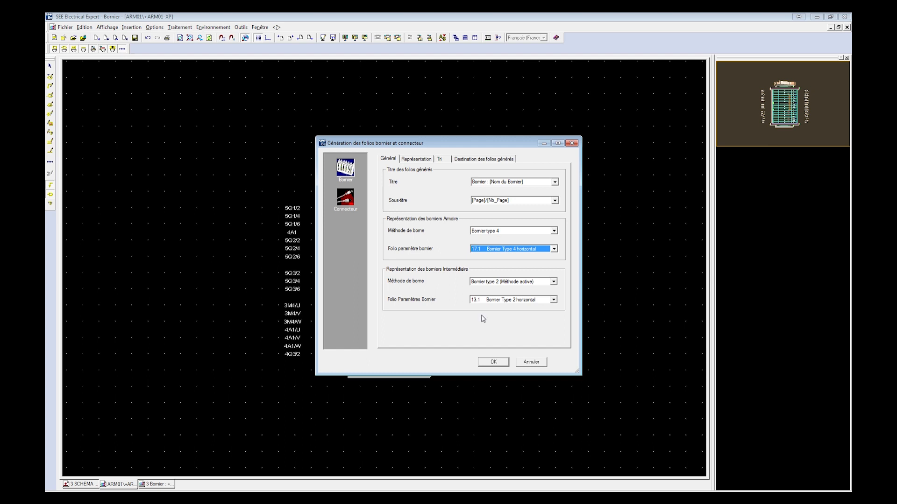
left_click(494, 362)
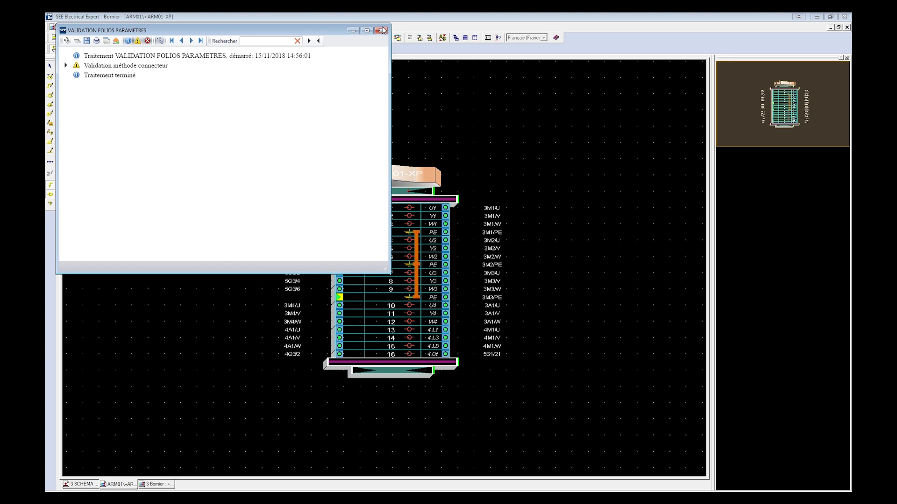
left_click(382, 30)
Open folio 3 of the BORNIERS group to check the representation of the XP terminal strip.
left_click(65, 27)
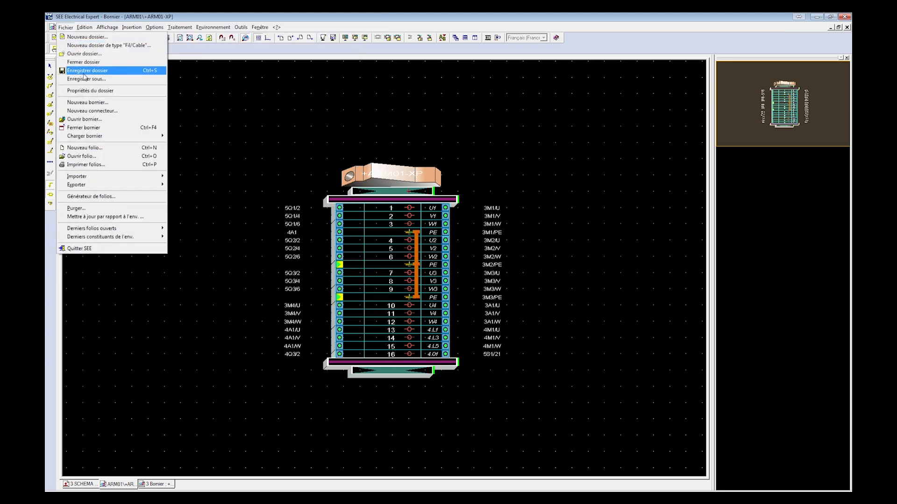
left_click(83, 156)
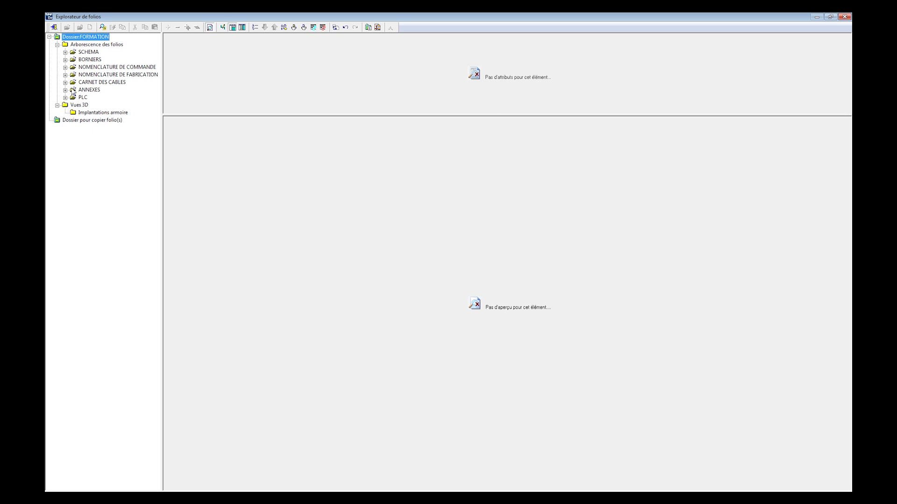
left_click(65, 60)
left_click(88, 83)
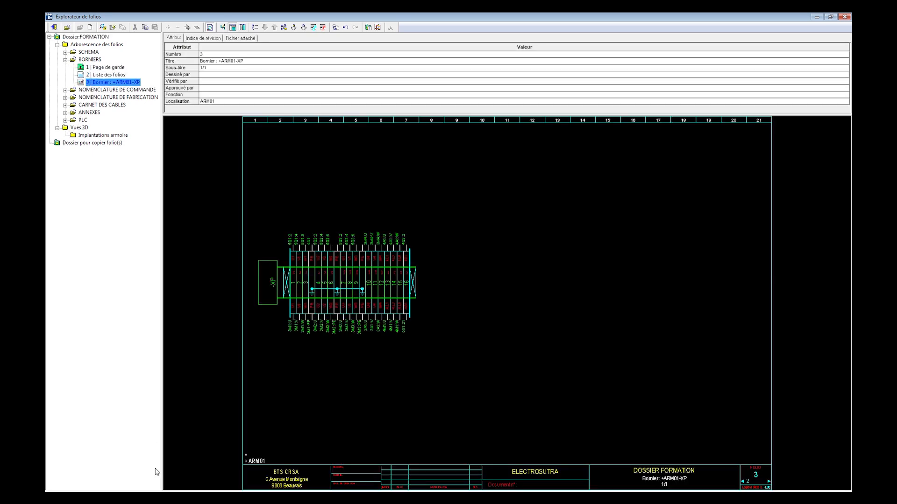
double_click(98, 83)
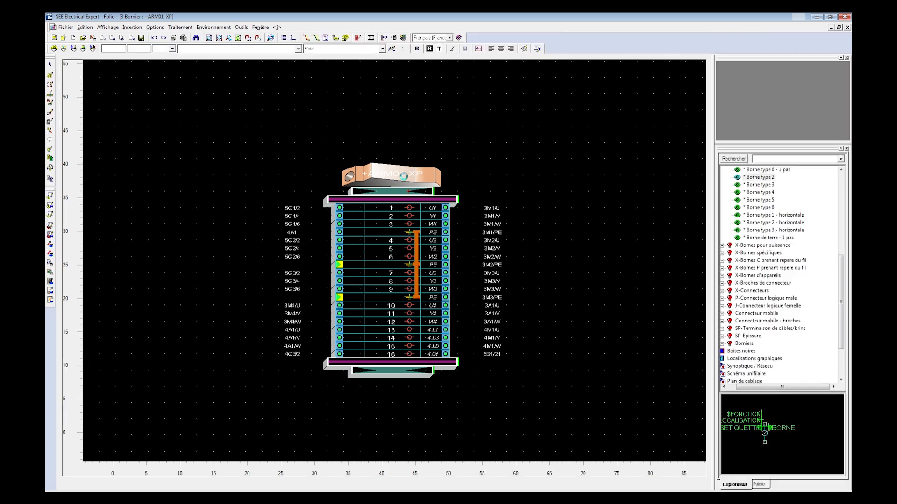
Return to the XP terminal strip and regenerate its folio with the type 4 representation.
left_click(113, 484)
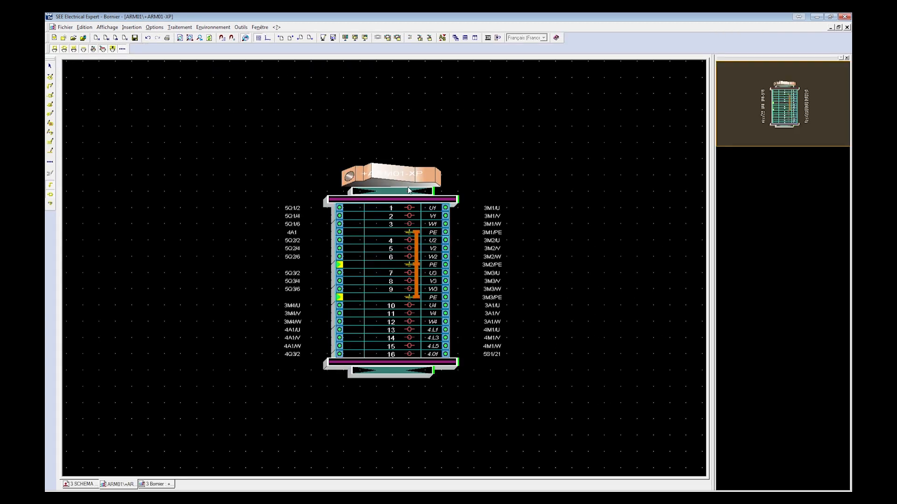
right_click(414, 182)
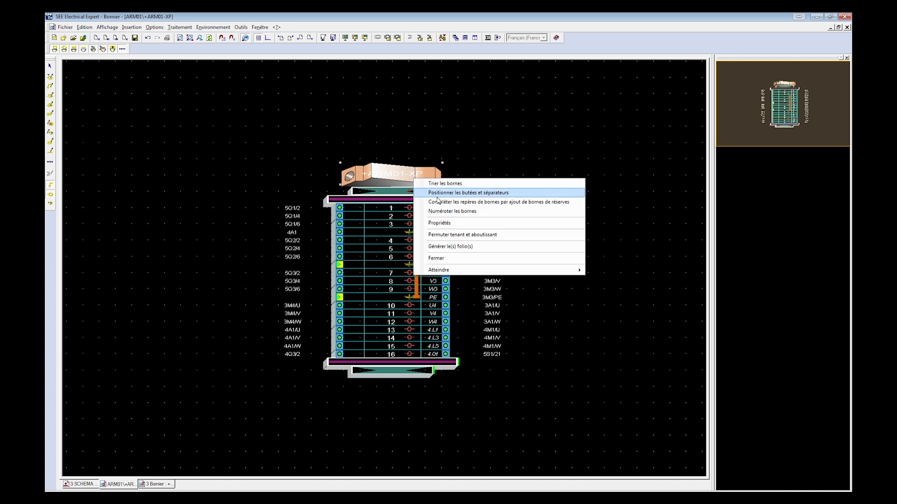
left_click(450, 246)
Open the regenerated +ARM01-XP folio from the BORNIERS group and inspect the type 4 terminal drawing up close.
left_click(64, 28)
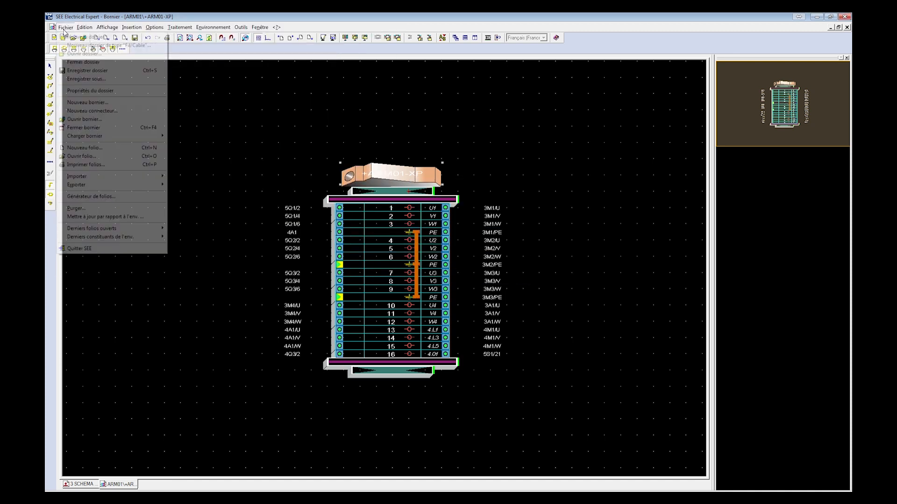
left_click(90, 158)
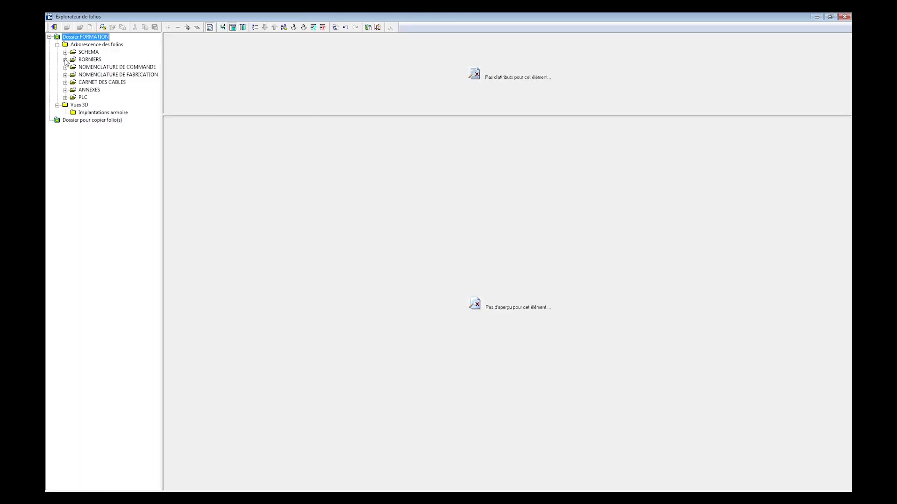
left_click(65, 59)
left_click(87, 84)
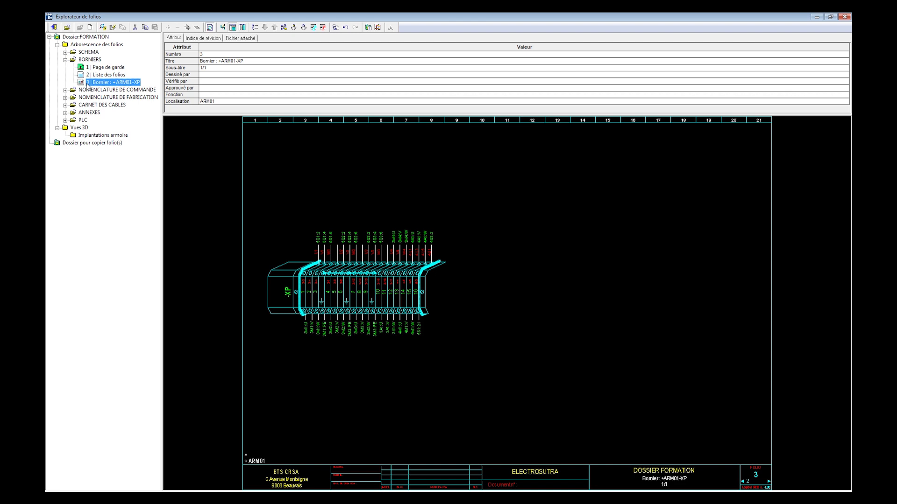
double_click(87, 84)
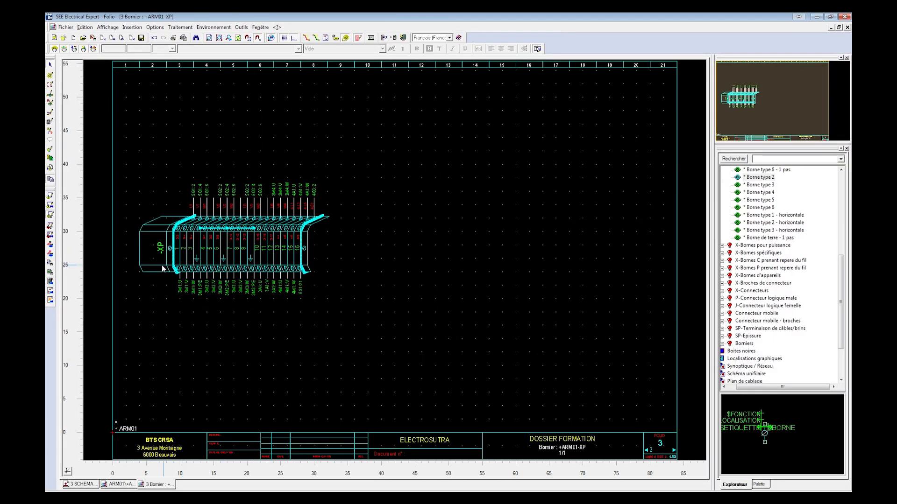
scroll(162, 269, "up", 3)
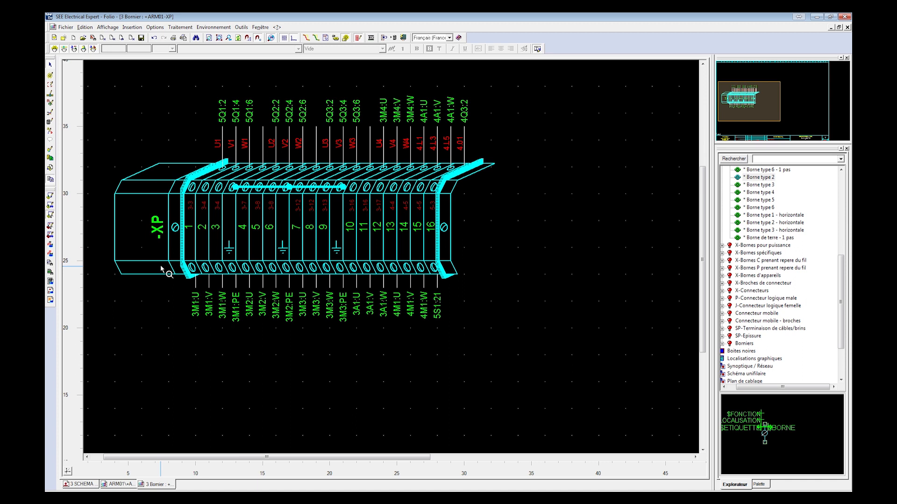